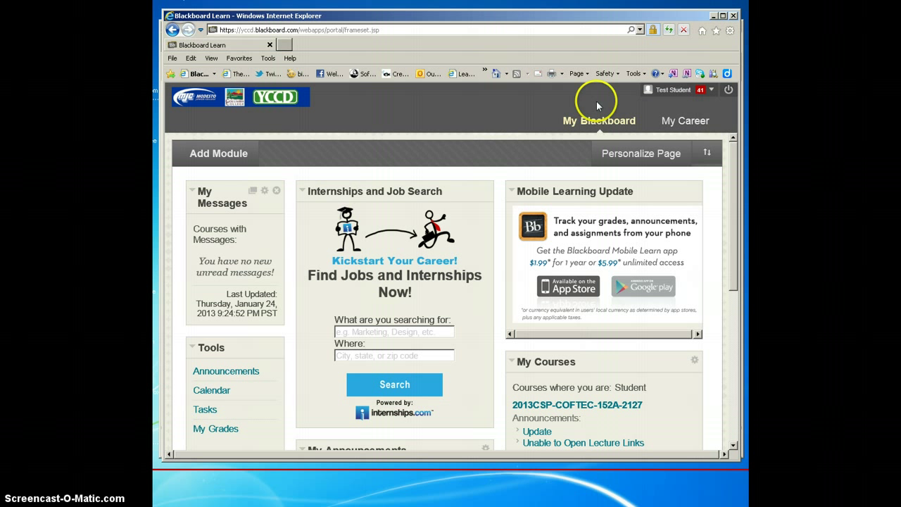
Open and then close the Blackboard account navigation panel
left_click(667, 91)
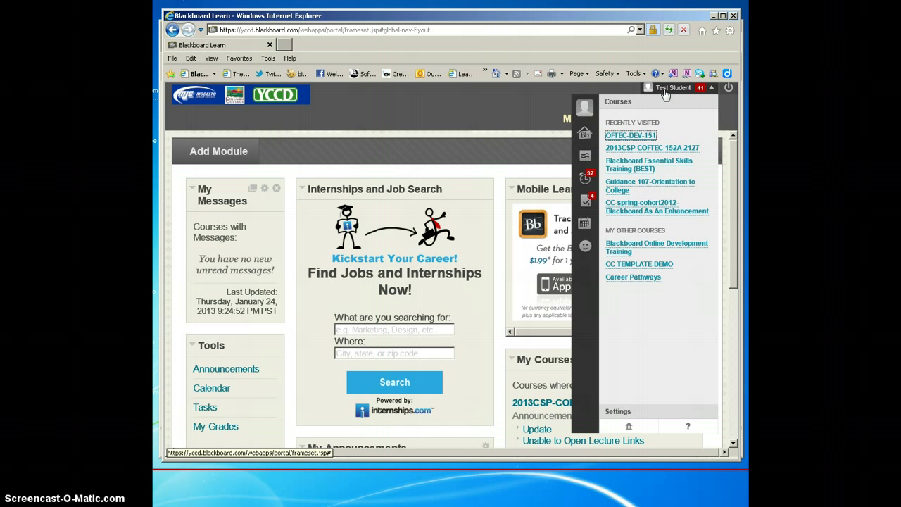
left_click(585, 107)
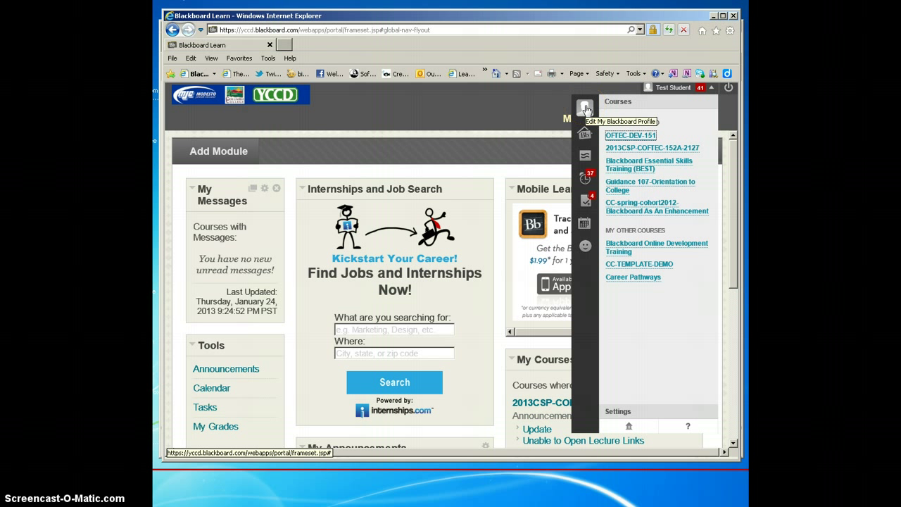
left_click(520, 106)
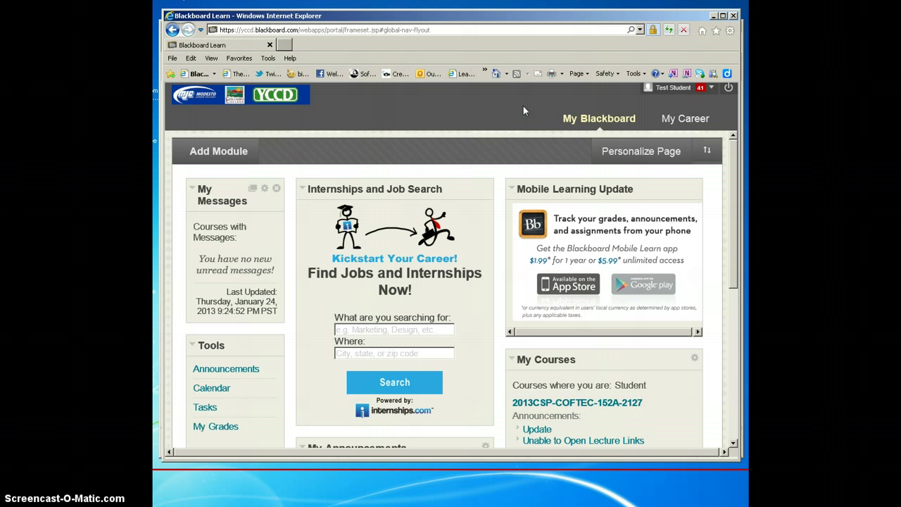
Browse from Computer to the Pictures library and preview the profile photo
left_click(504, 120)
left_click(152, 490)
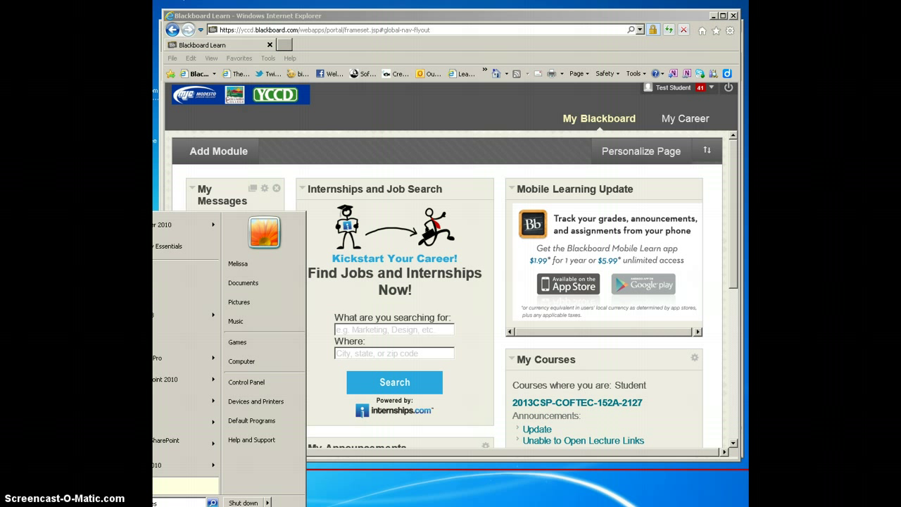
left_click(253, 361)
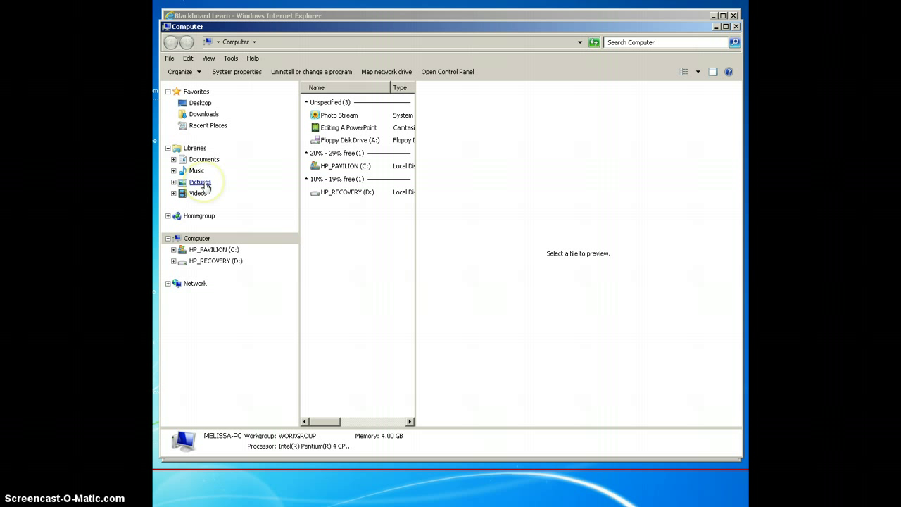
left_click(200, 182)
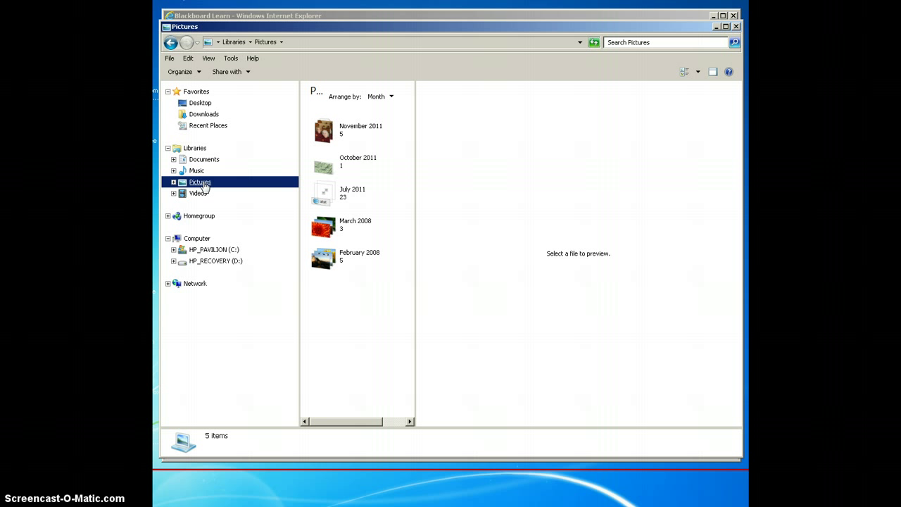
left_click(235, 432)
left_click(408, 373)
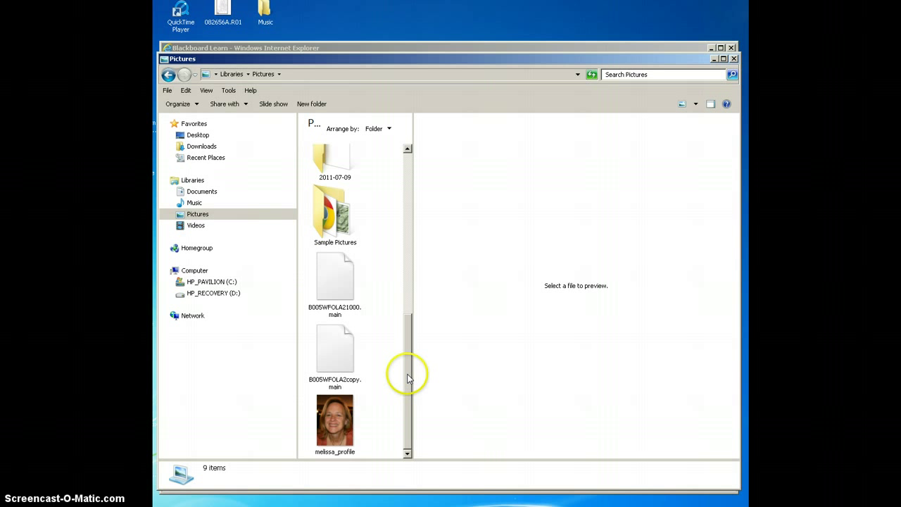
left_click(331, 419)
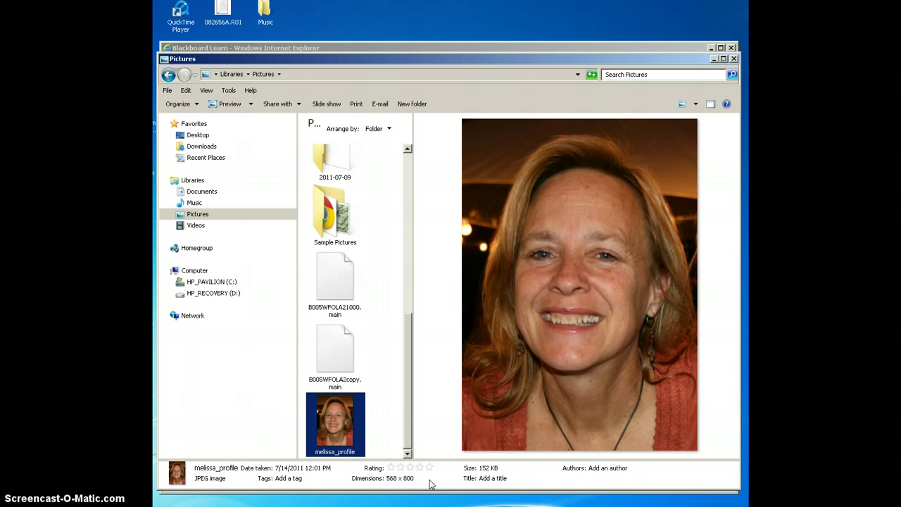
Bring up Open with > Microsoft Office Picture Manager for the profile photo
right_click(335, 427)
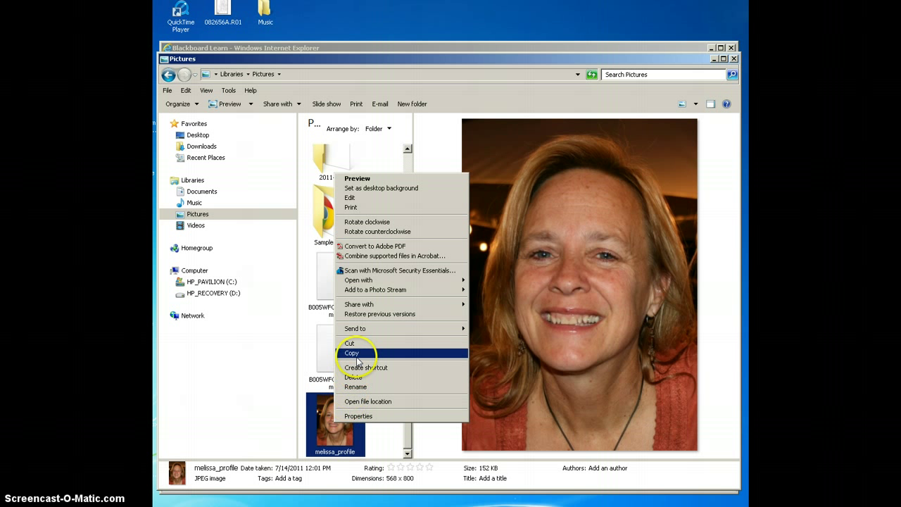
mouse_move(361, 332)
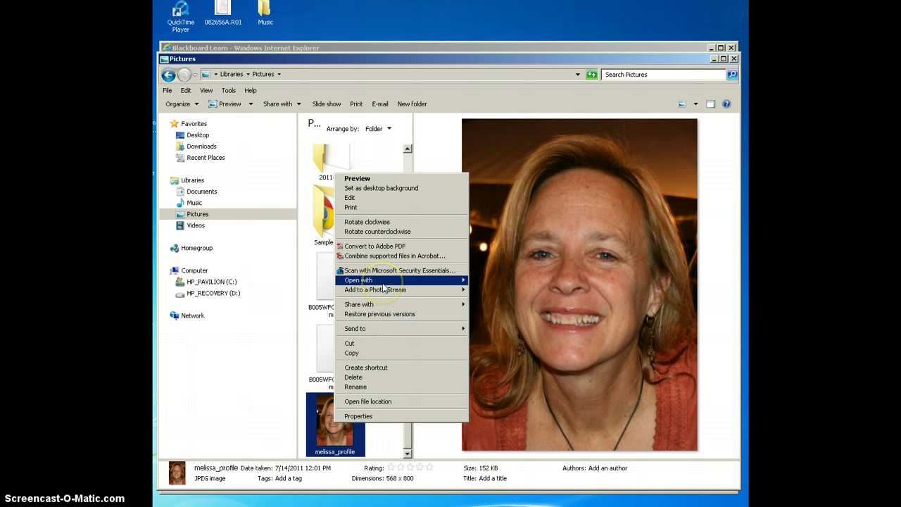
mouse_move(398, 282)
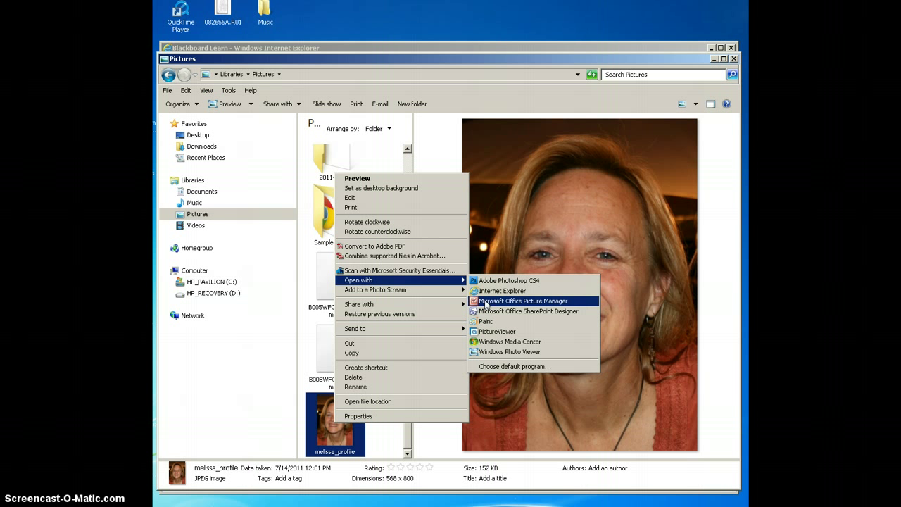
Open the photo in Picture Manager, reposition its window, and show the Edit Pictures tools
left_click(487, 302)
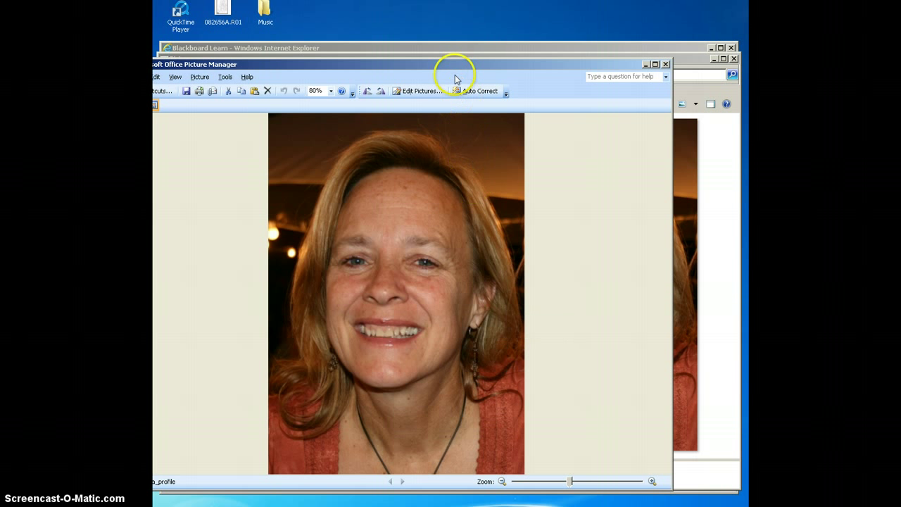
left_click_drag(454, 65, 494, 51)
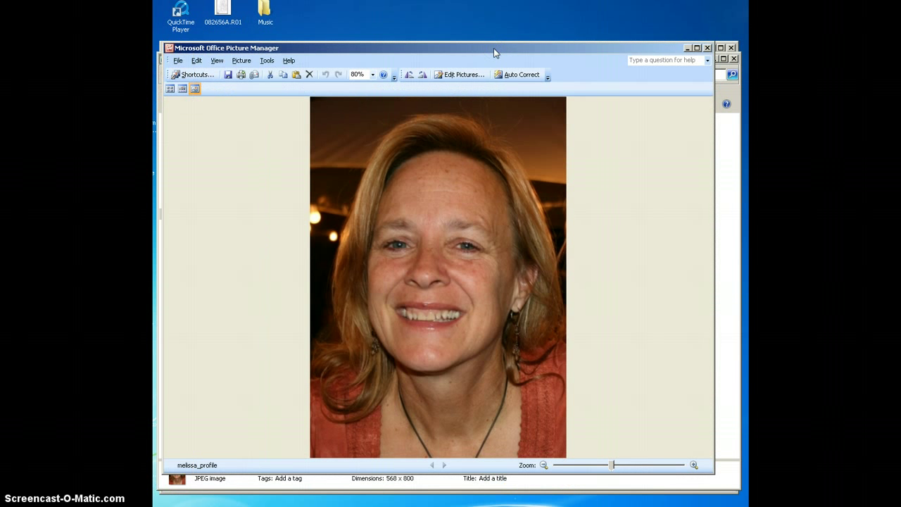
left_click(486, 48)
left_click(455, 74)
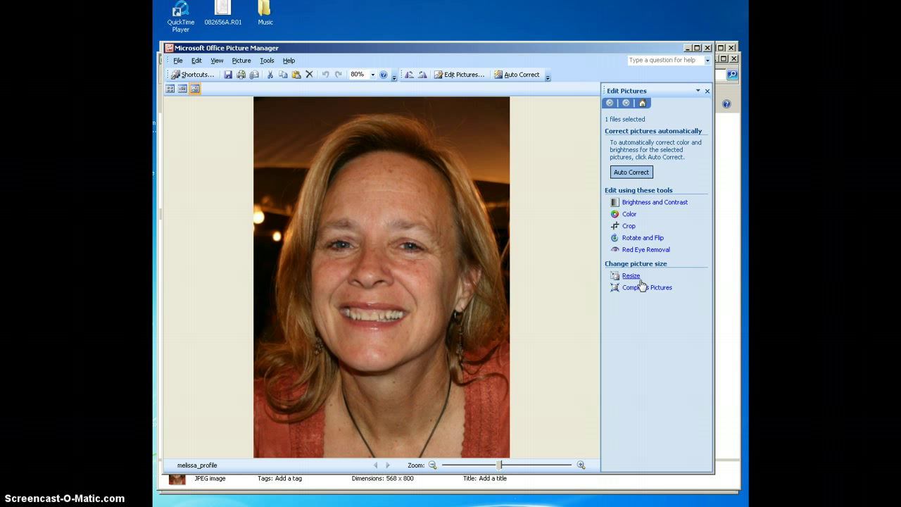
Resize the photo with the E-mail - Small (160 x 160 px) preset to 114 x 160
left_click(635, 276)
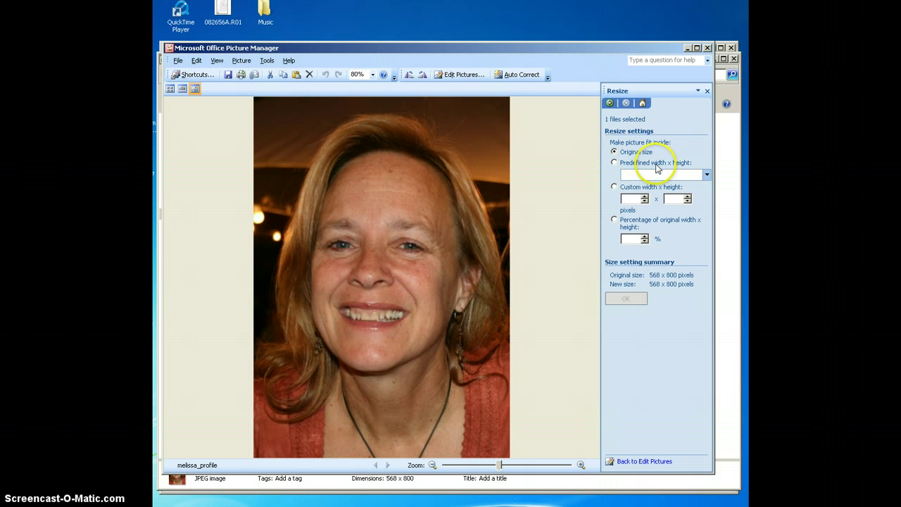
left_click(706, 174)
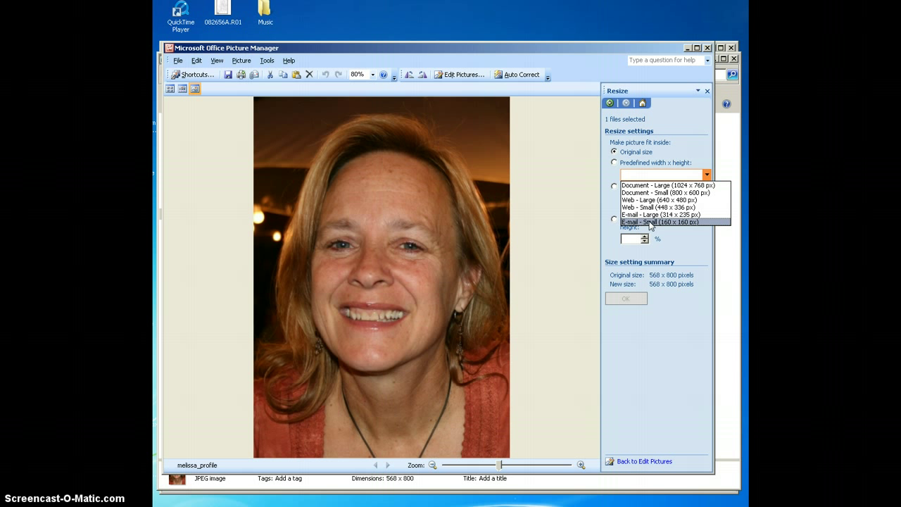
left_click(649, 223)
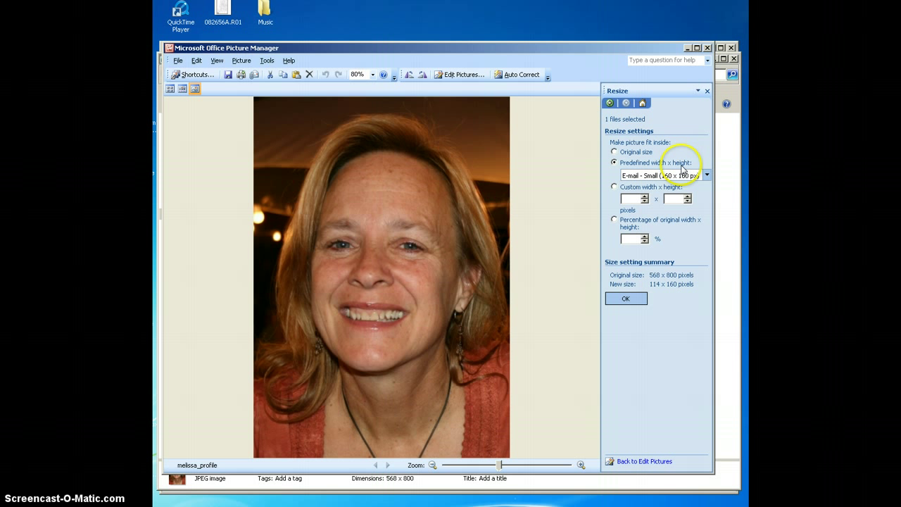
left_click(623, 299)
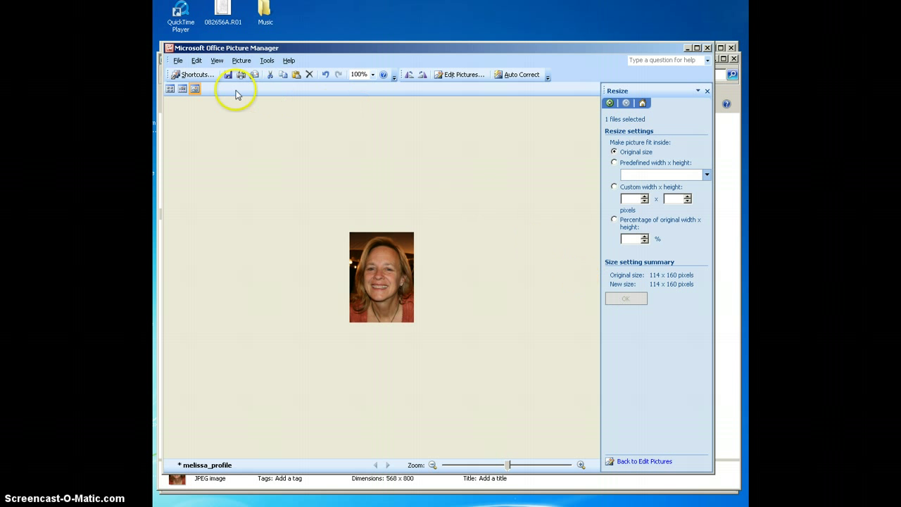
Save the resized photo as a new copy with '_small' appended to its name
left_click(178, 60)
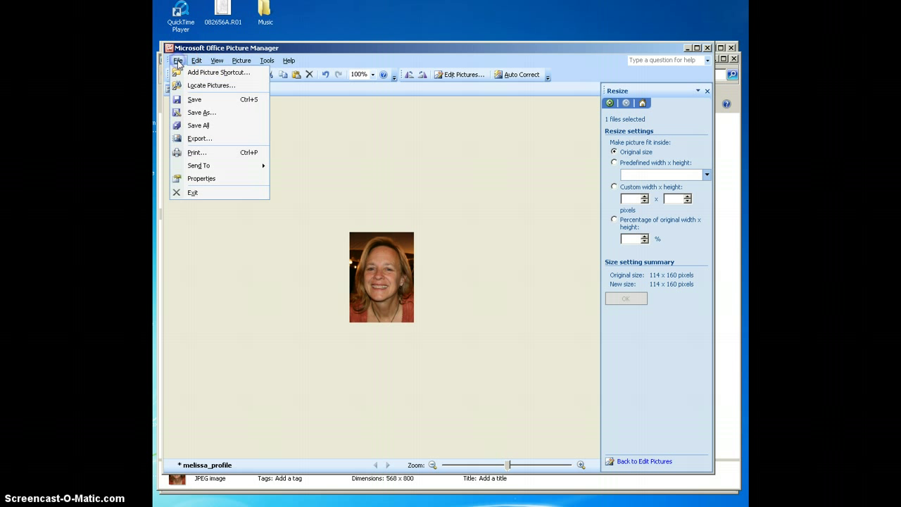
left_click(200, 113)
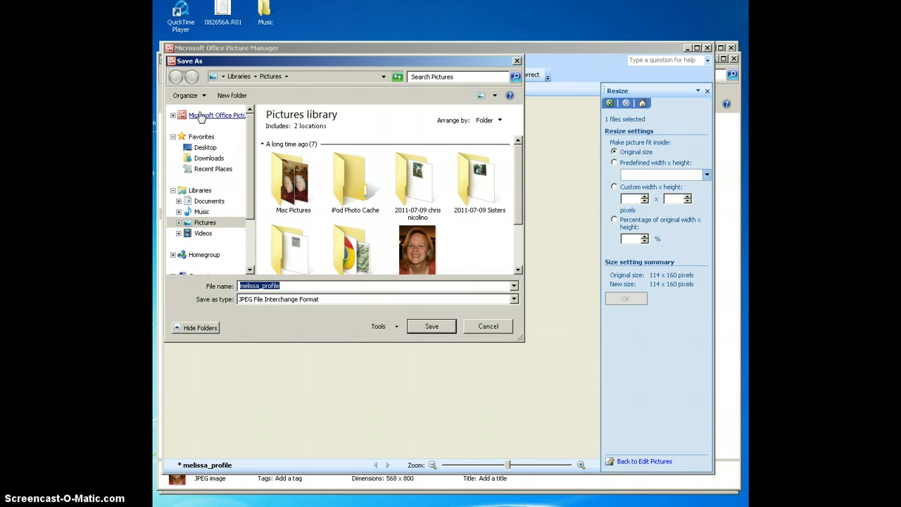
left_click(286, 285)
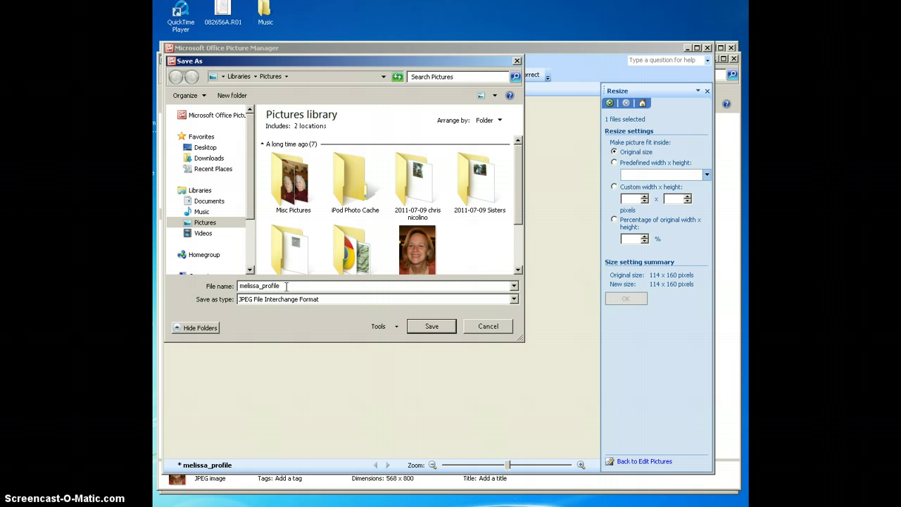
type("_small")
left_click(429, 331)
left_click(274, 454)
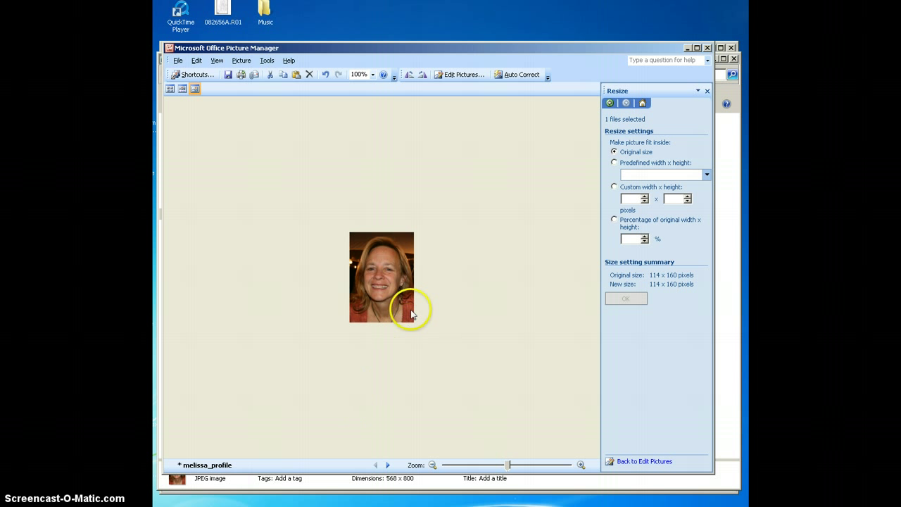
Close Picture Manager without saving the remaining changes
left_click(708, 48)
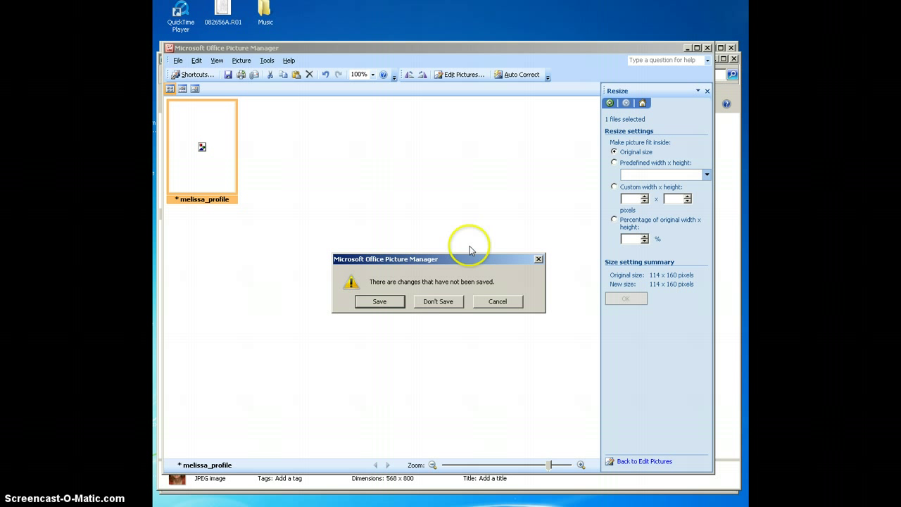
left_click(444, 303)
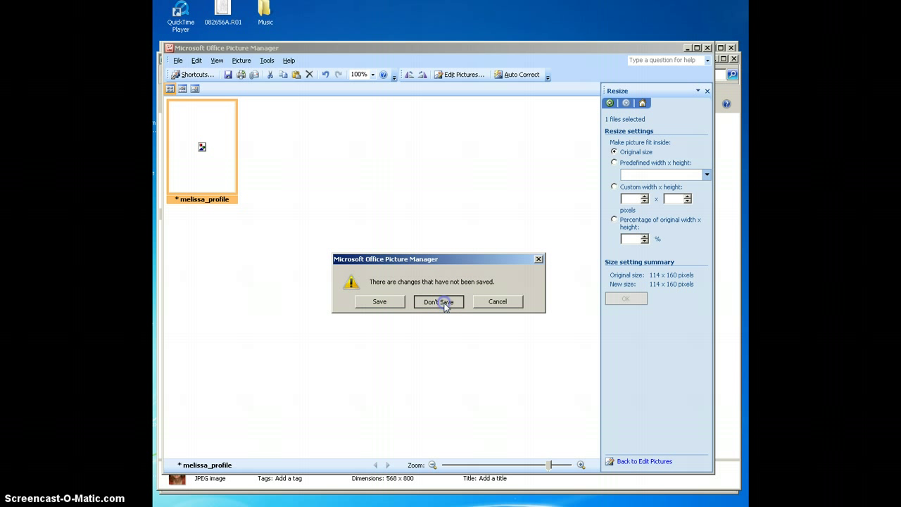
left_click(439, 301)
left_click_drag(409, 368, 407, 394)
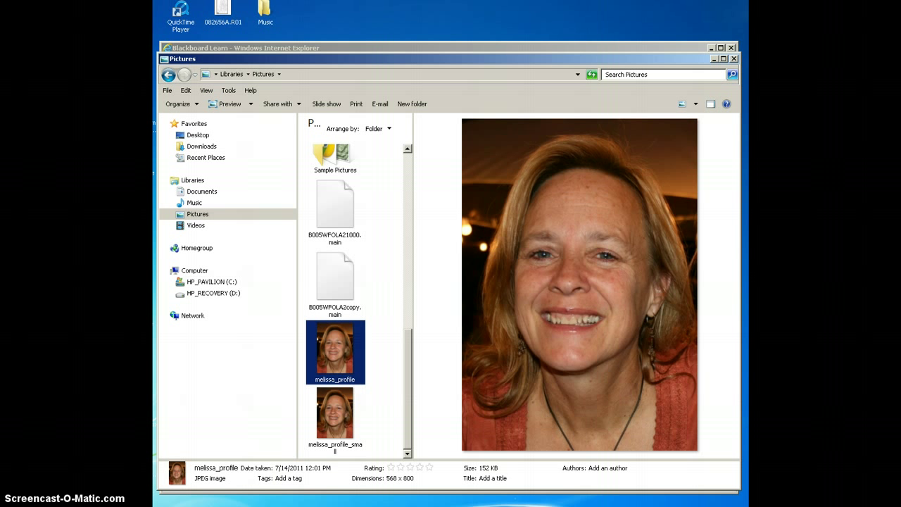
Close Explorer and go to Edit My Blackboard Profile via the name menu
left_click(734, 59)
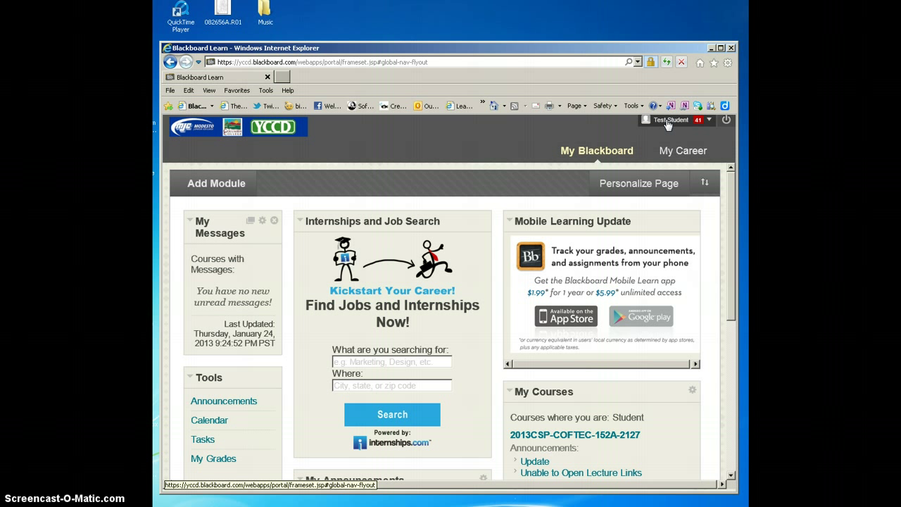
left_click_drag(593, 47, 593, 29)
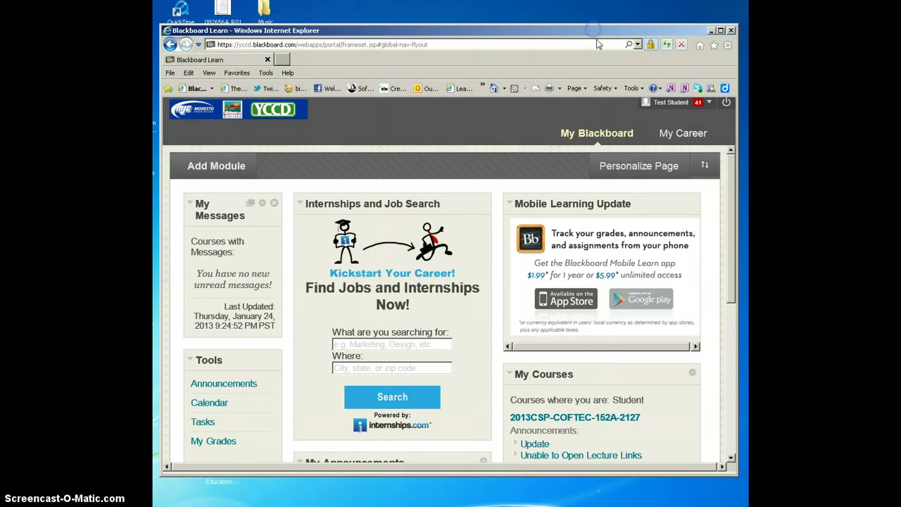
left_click(665, 103)
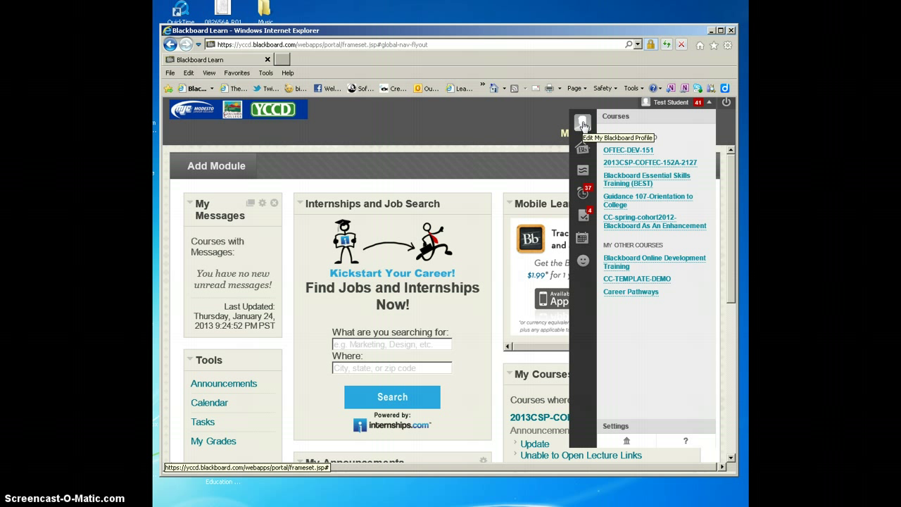
left_click(583, 124)
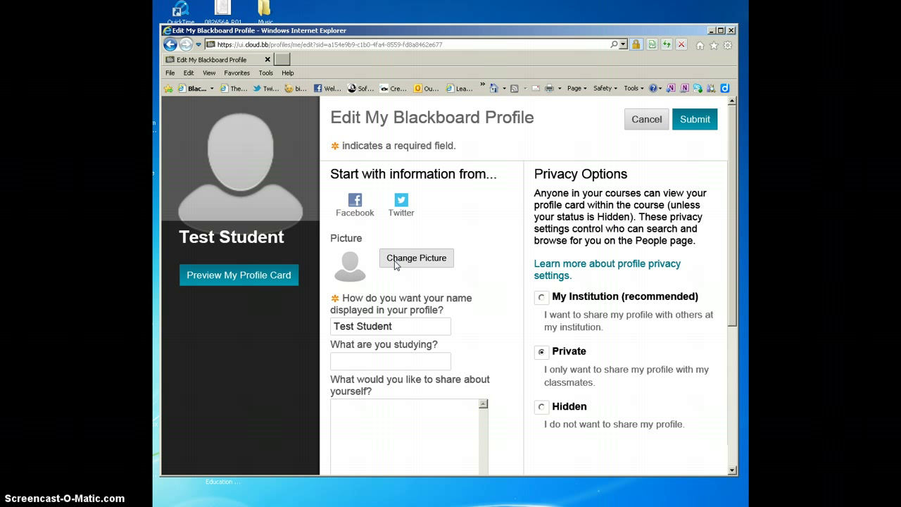
Upload the '_small' profile photo from the Pictures library as a new picture
left_click(403, 262)
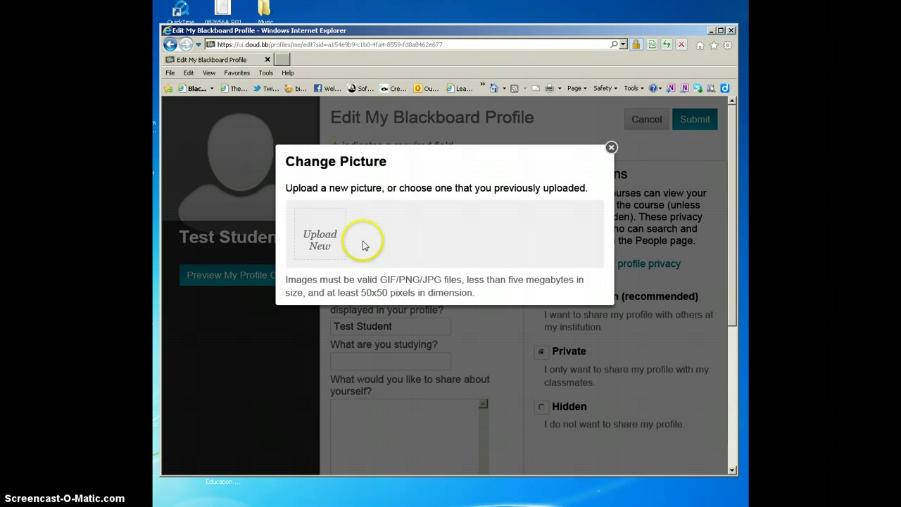
left_click(318, 239)
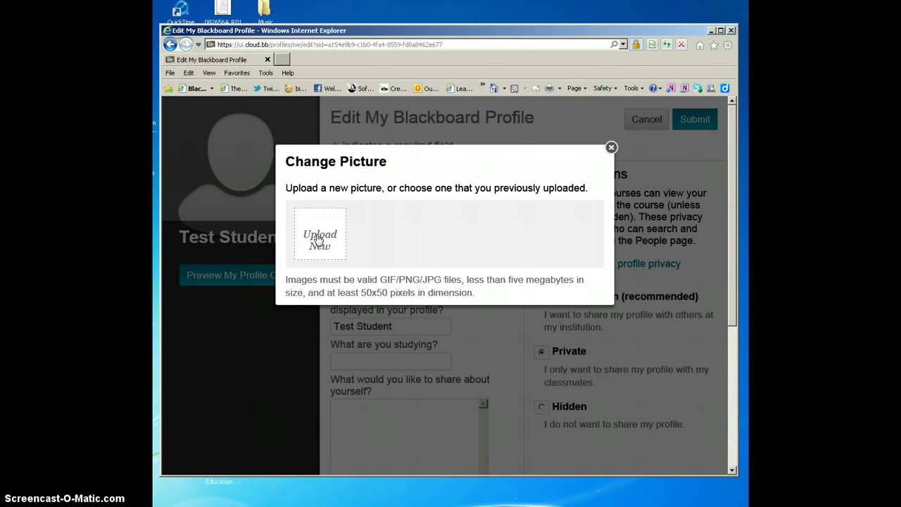
left_click(318, 239)
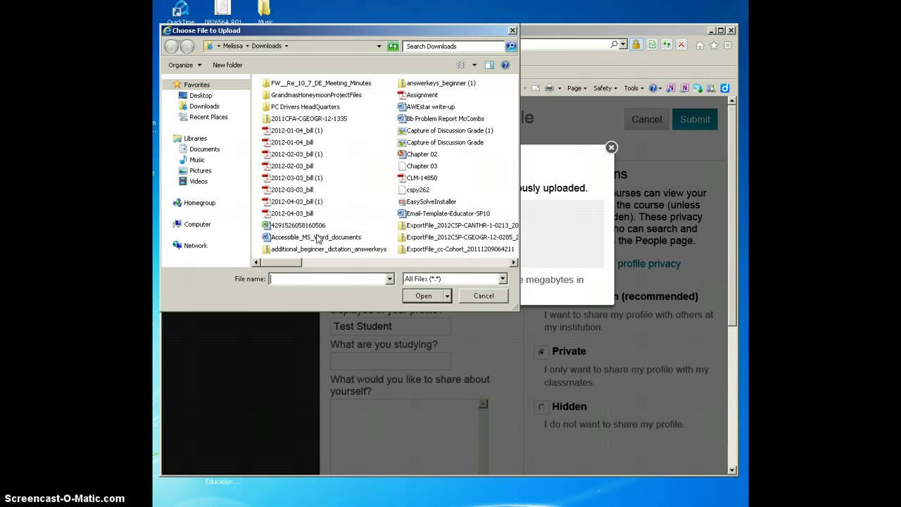
left_click(359, 32)
left_click_drag(359, 32, 422, 61)
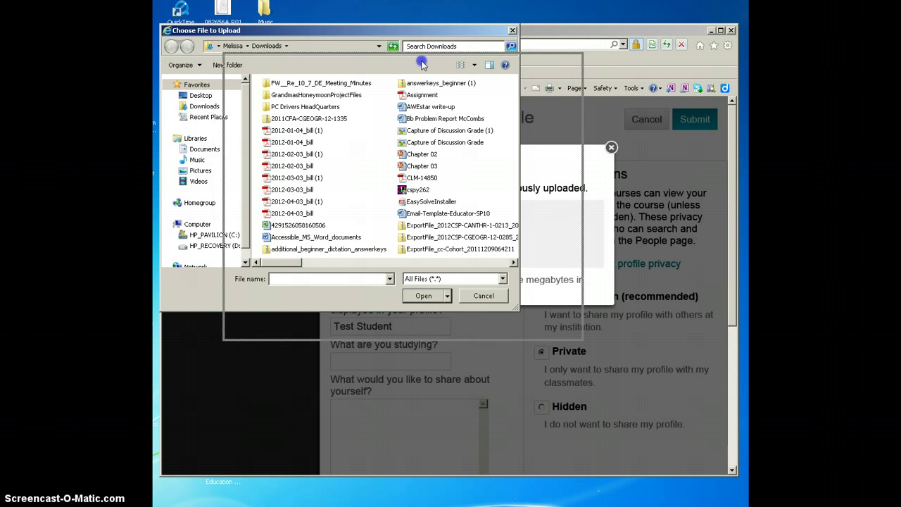
left_click(263, 200)
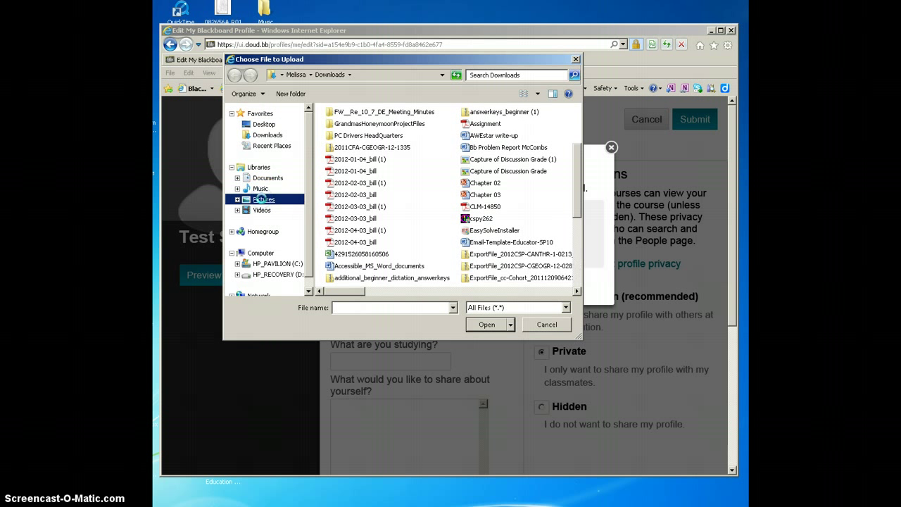
left_click_drag(575, 195, 575, 269)
left_click(412, 262)
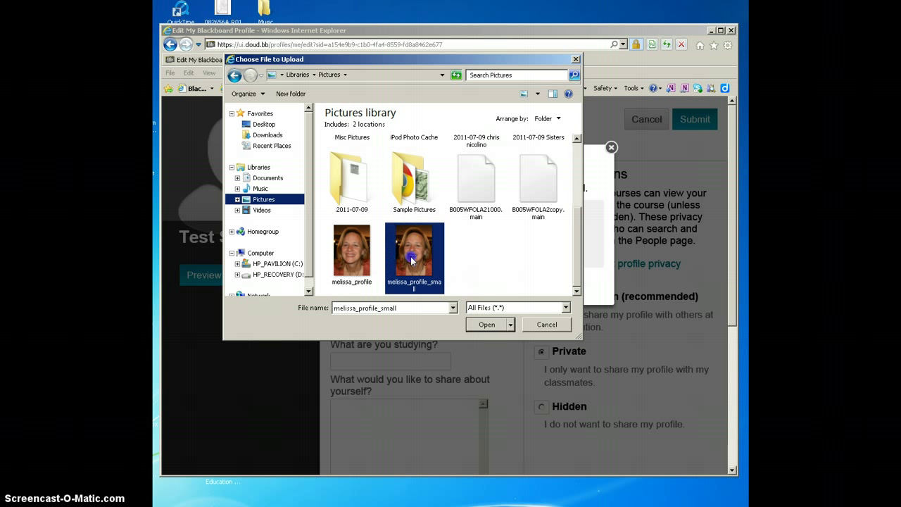
left_click(491, 325)
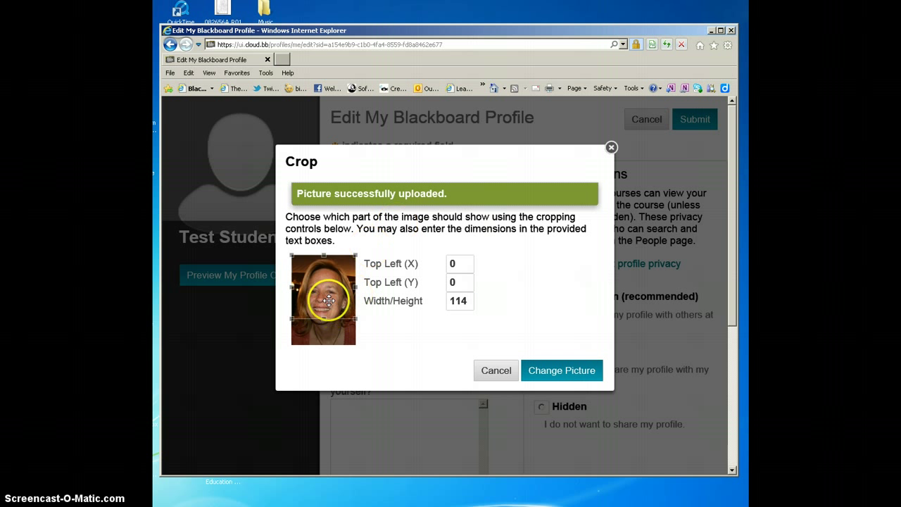
Adjust the crop square over the face and set Top Left (Y) to 0
left_click_drag(329, 300, 327, 312)
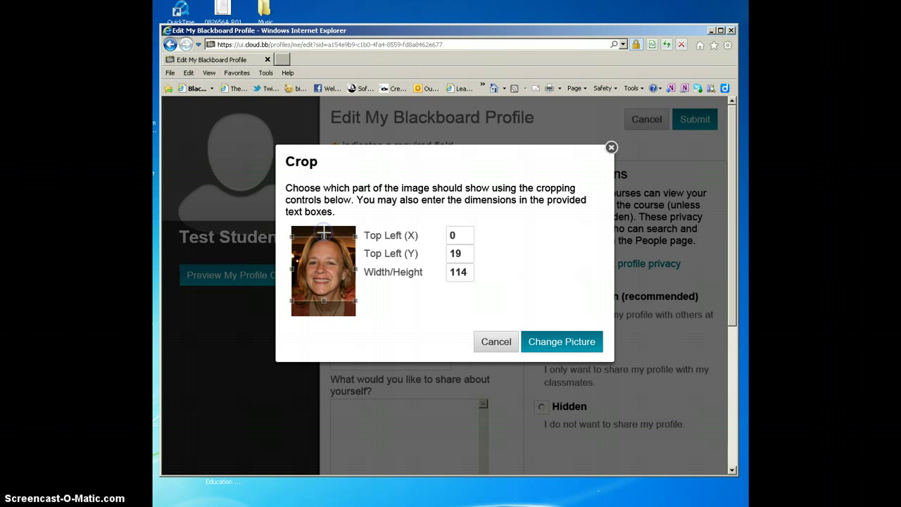
left_click(333, 271)
left_click_drag(332, 271, 329, 266)
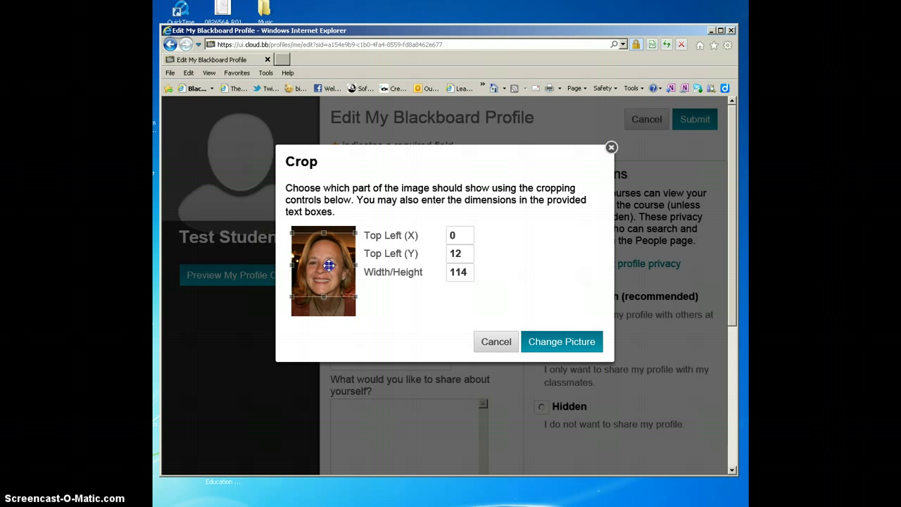
left_click(317, 304)
left_click(331, 248)
left_click(319, 258)
left_click(320, 299)
left_click(326, 255)
left_click(313, 274)
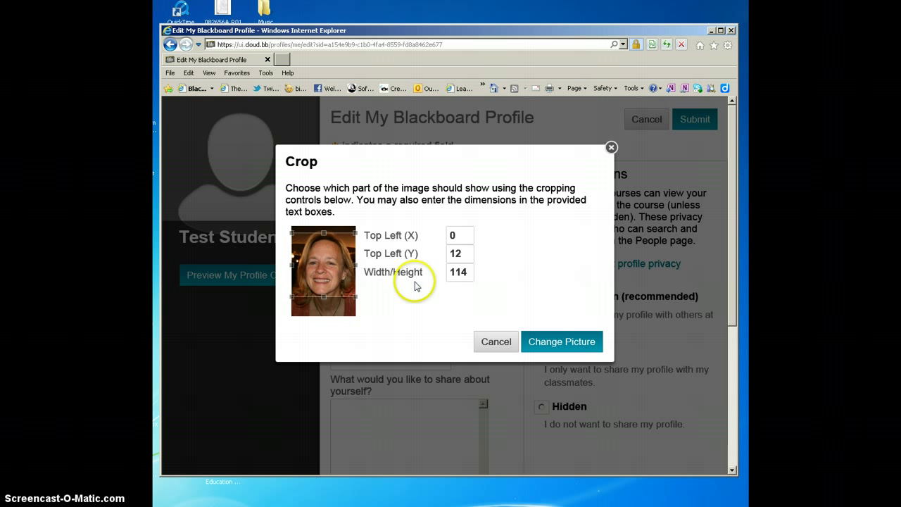
double_click(461, 252)
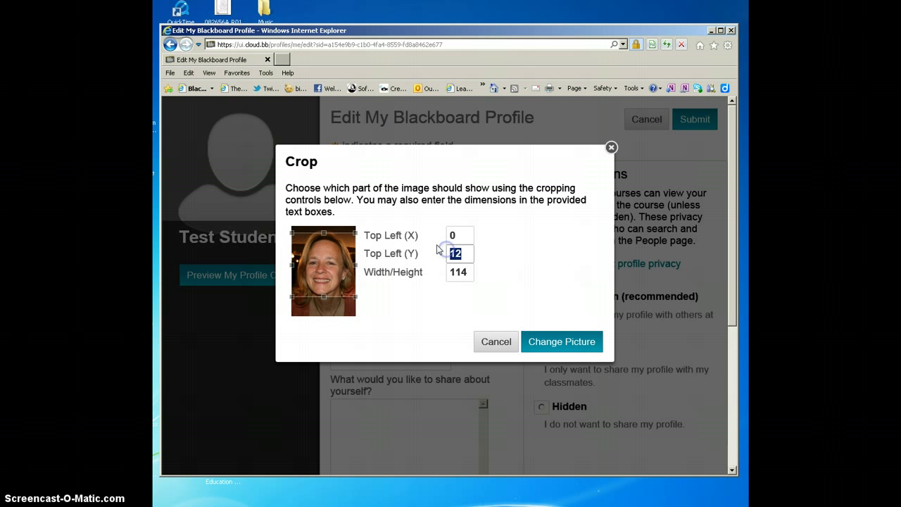
type("0")
Reselect the uploaded photo, lower the crop to Top Left Y 11, and apply it
left_click(547, 341)
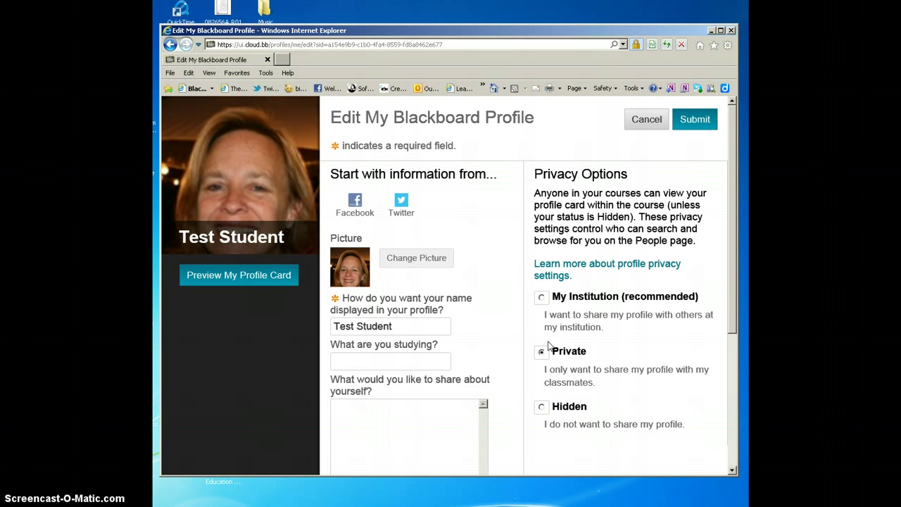
left_click(546, 343)
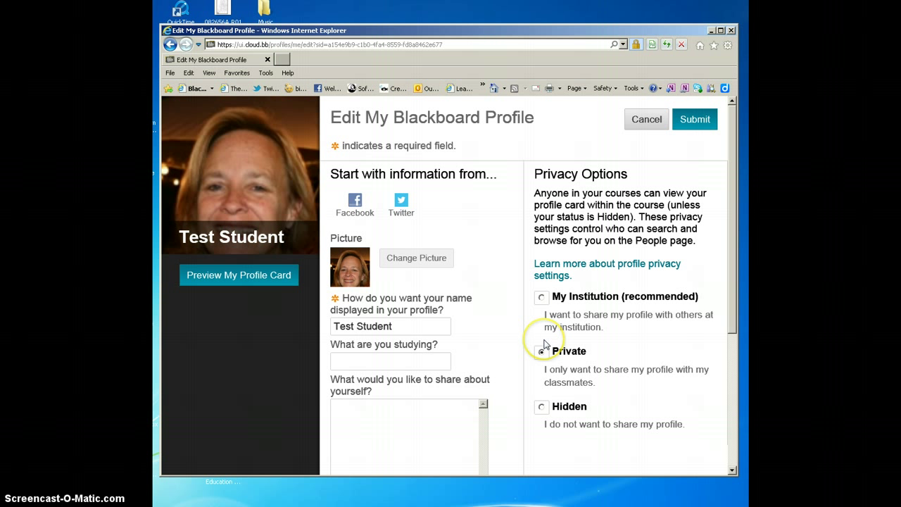
left_click(410, 259)
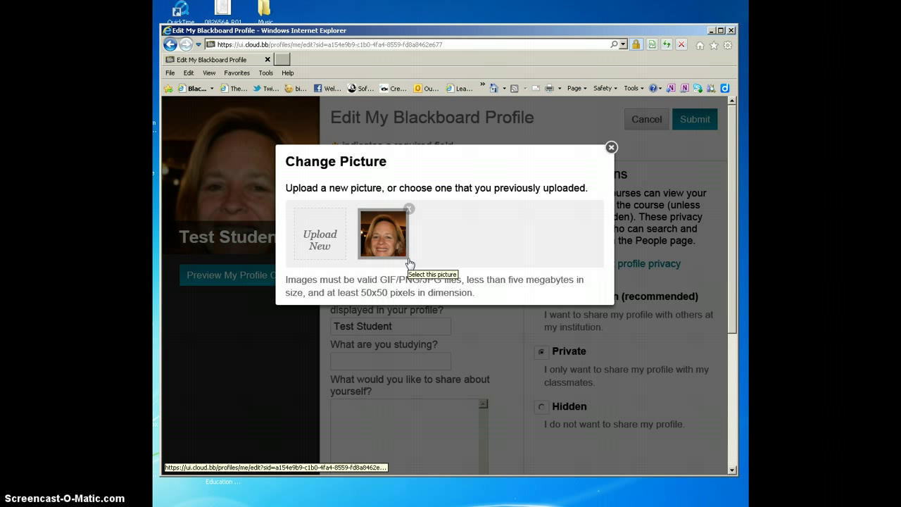
left_click(380, 239)
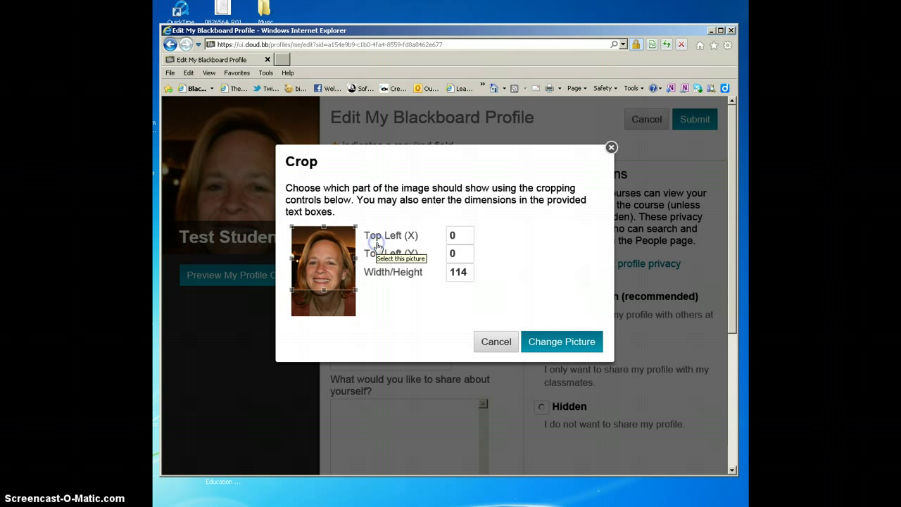
left_click(328, 273)
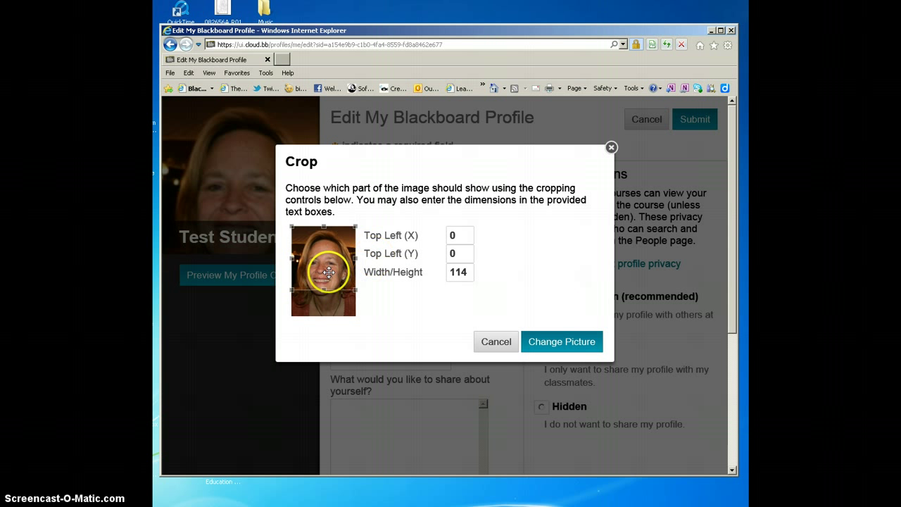
left_click_drag(329, 272, 328, 277)
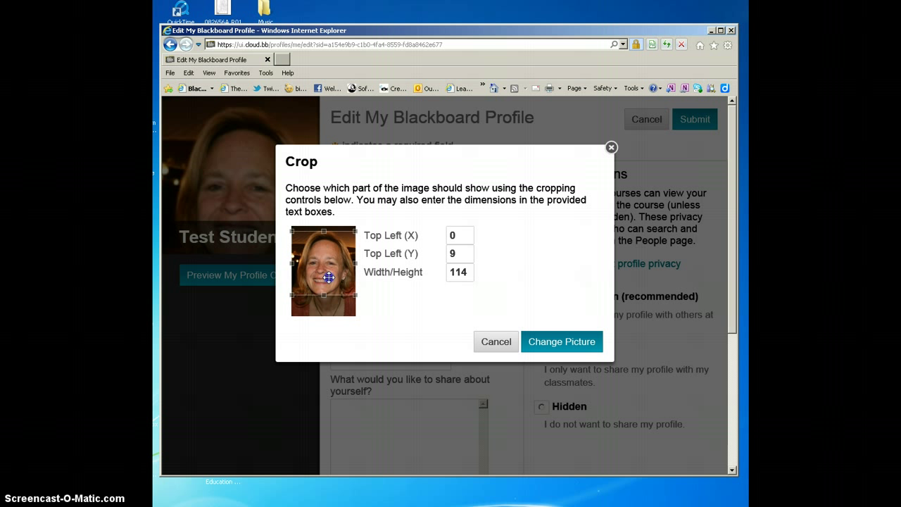
left_click_drag(328, 277, 329, 278)
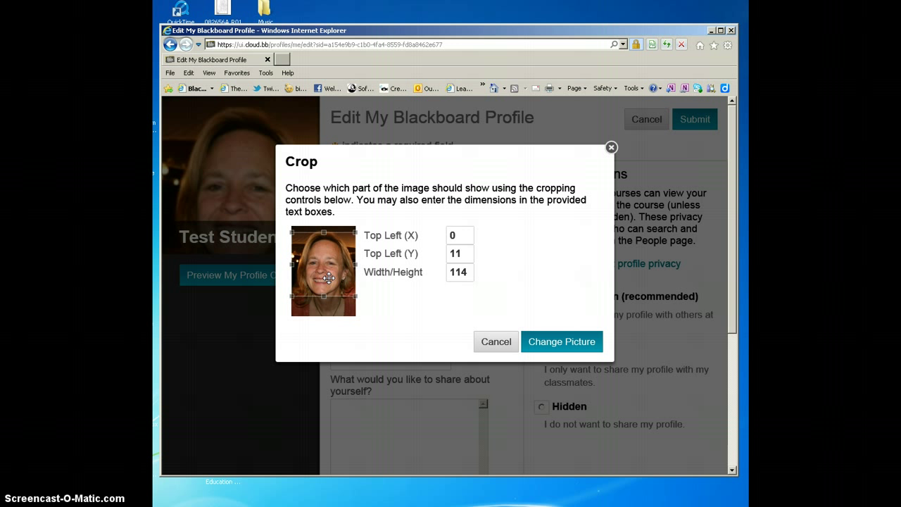
left_click(547, 347)
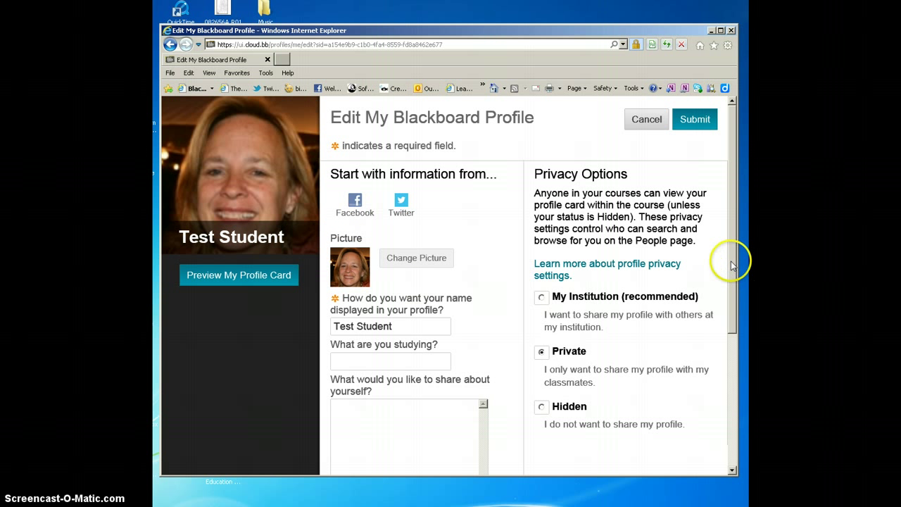
Enter 'I am student at Columbia College.' in the share-about-yourself box
left_click_drag(732, 266, 732, 285)
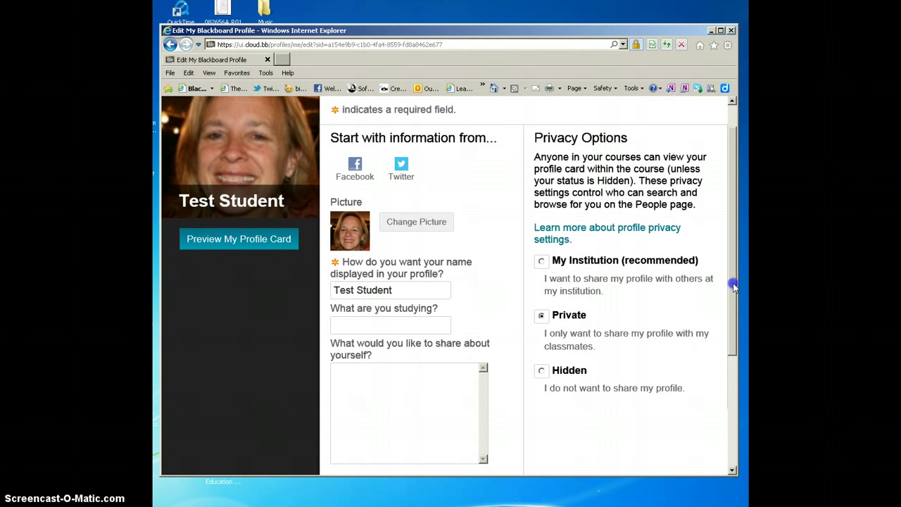
left_click(378, 318)
left_click(363, 366)
type("I am student at Columbia College")
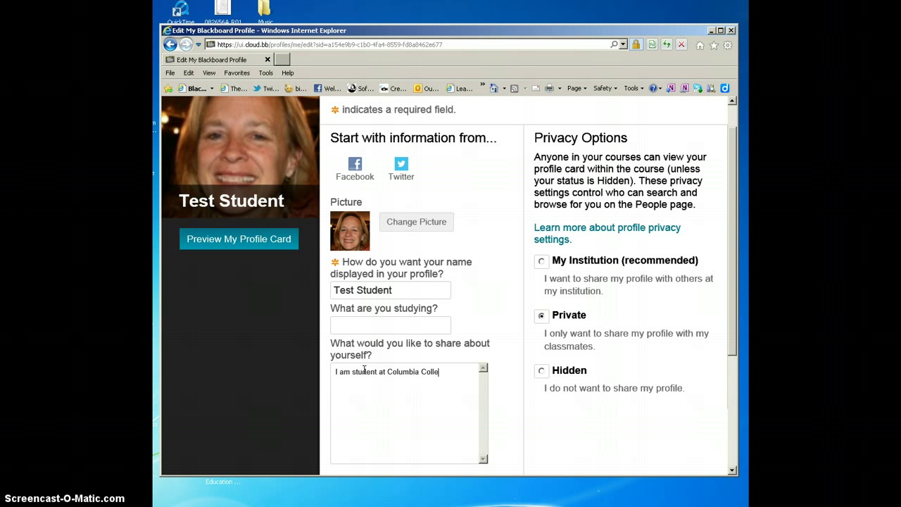
type(".")
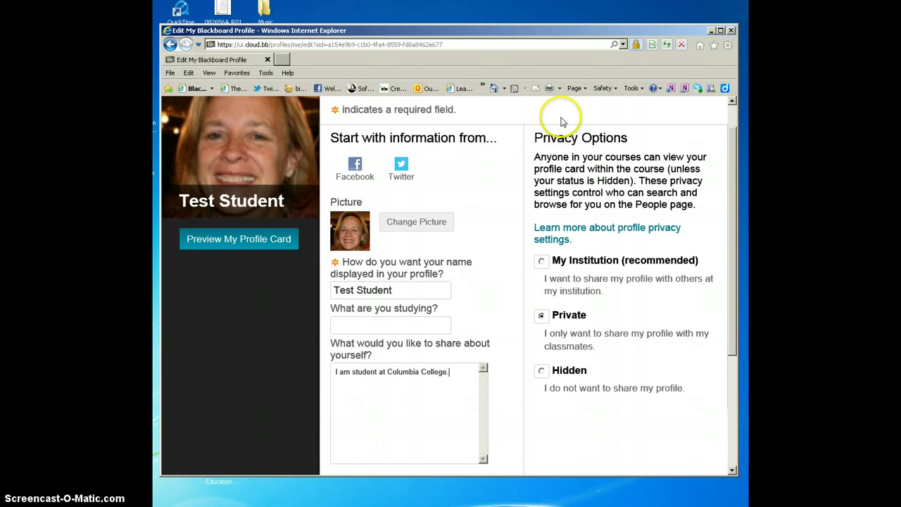
left_click(520, 259)
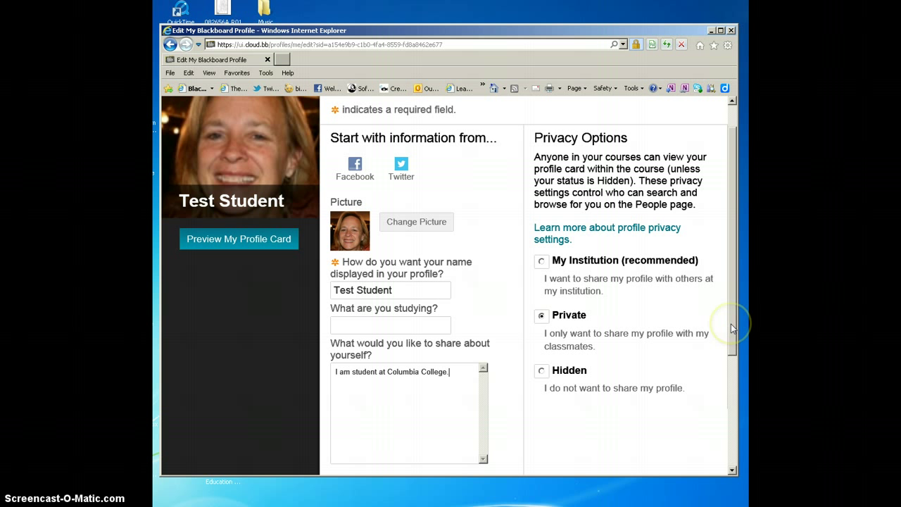
left_click_drag(731, 328, 725, 444)
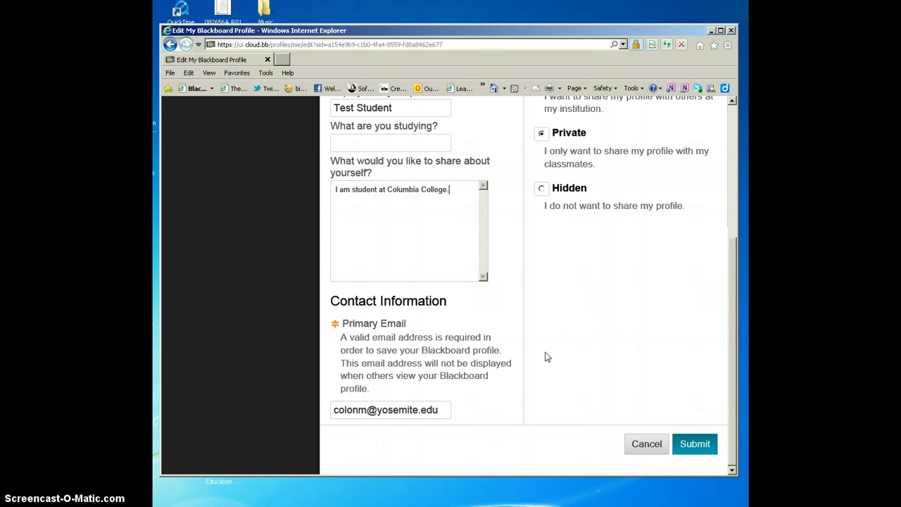
Replace the rejected primary email with a new address, resubmit, and dismiss the verification notice
left_click(692, 444)
left_click(695, 445)
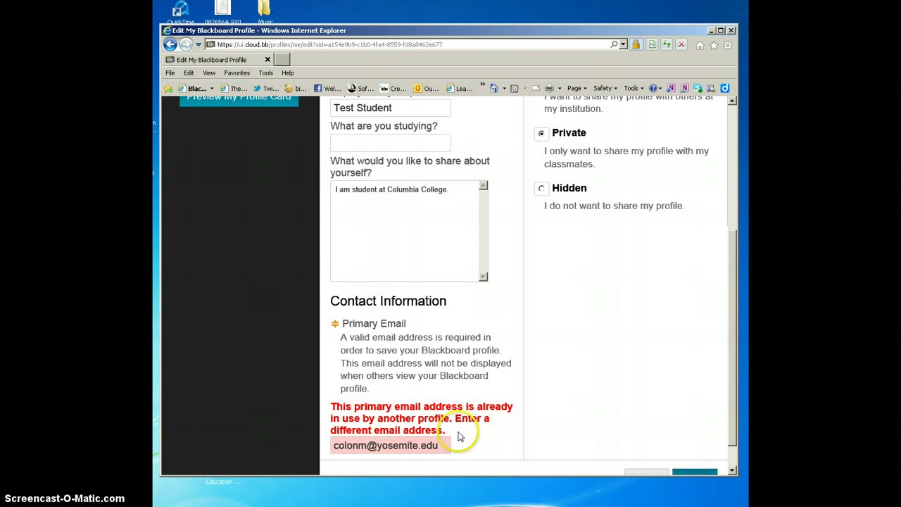
scroll(734, 422, "down", 1)
scroll(734, 422, "down", 1)
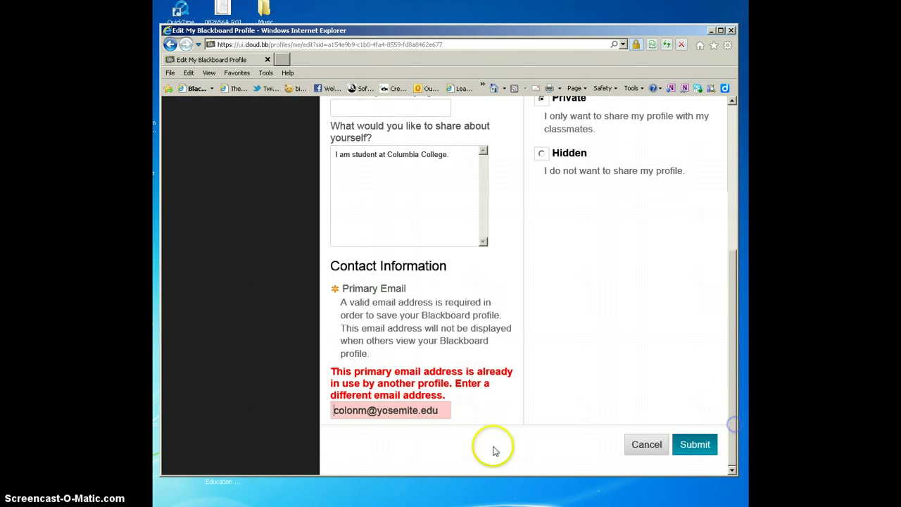
left_click_drag(442, 412, 324, 403)
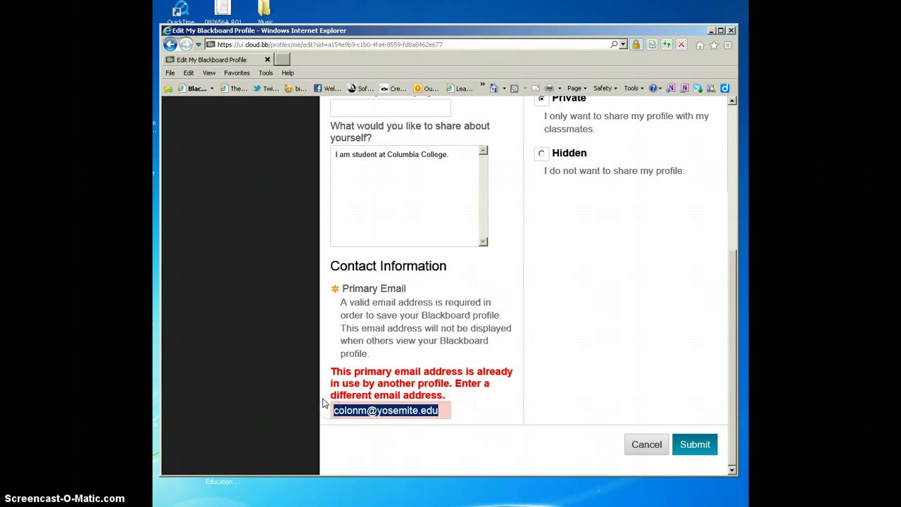
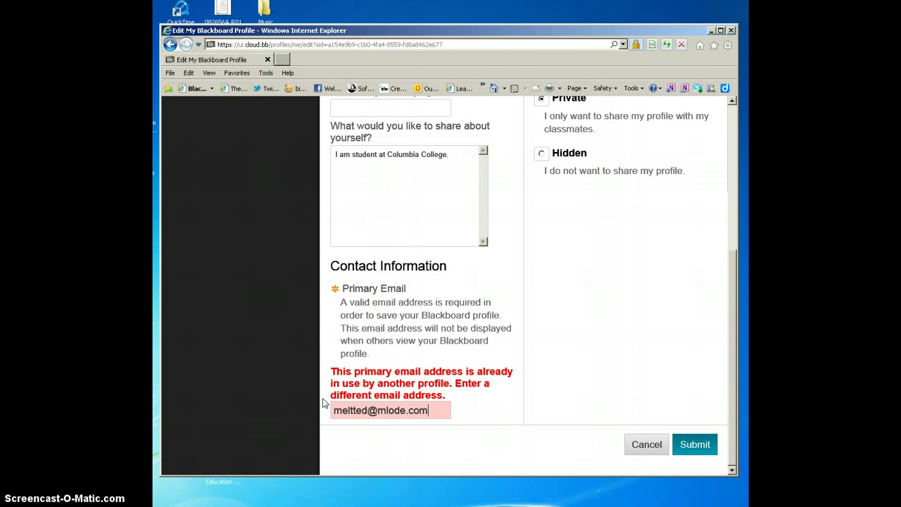
left_click(684, 446)
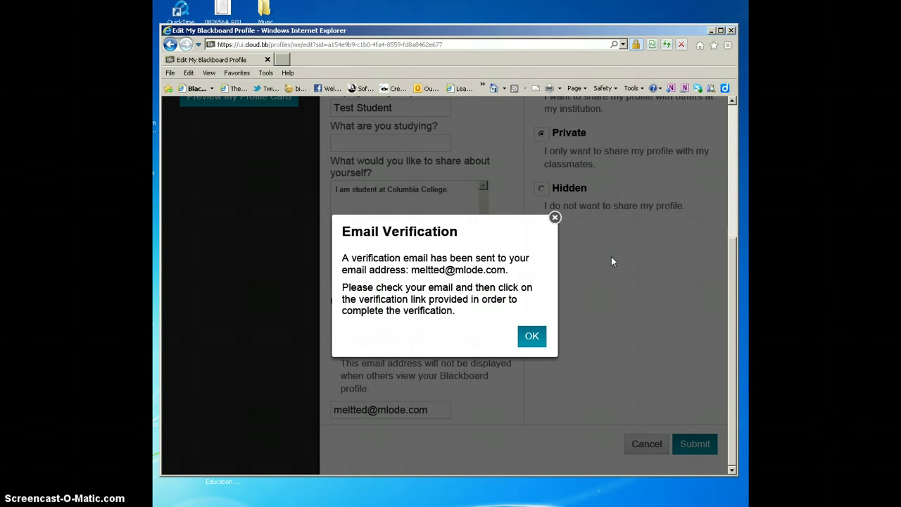
left_click(532, 337)
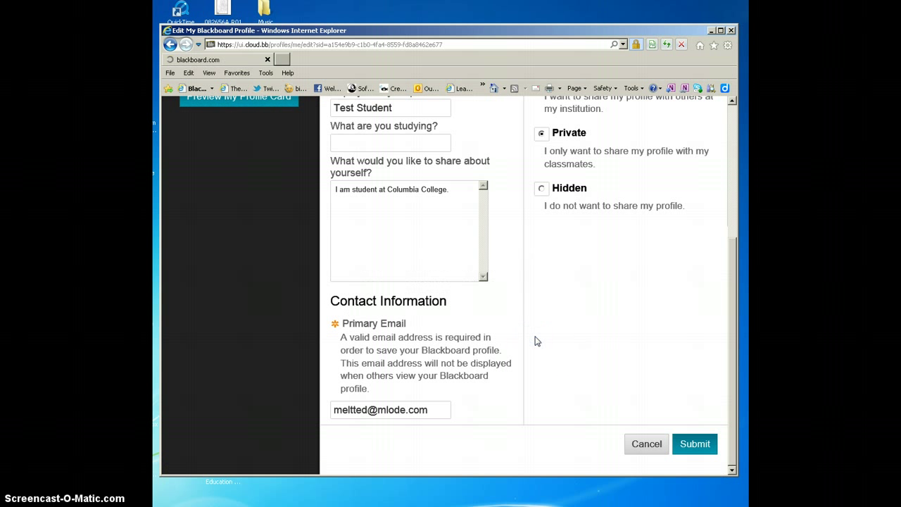
Submit the profile and scroll My Blackboard down to the My Courses module
left_click(692, 442)
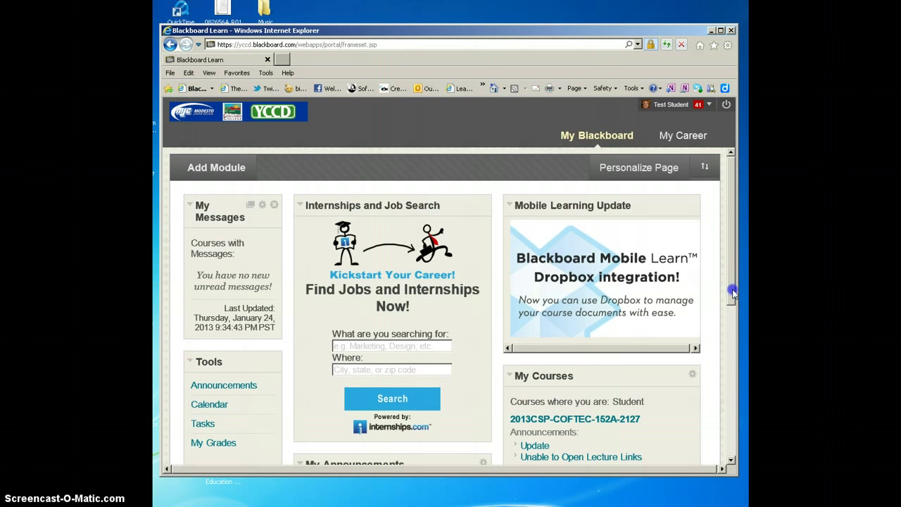
left_click_drag(732, 292, 732, 301)
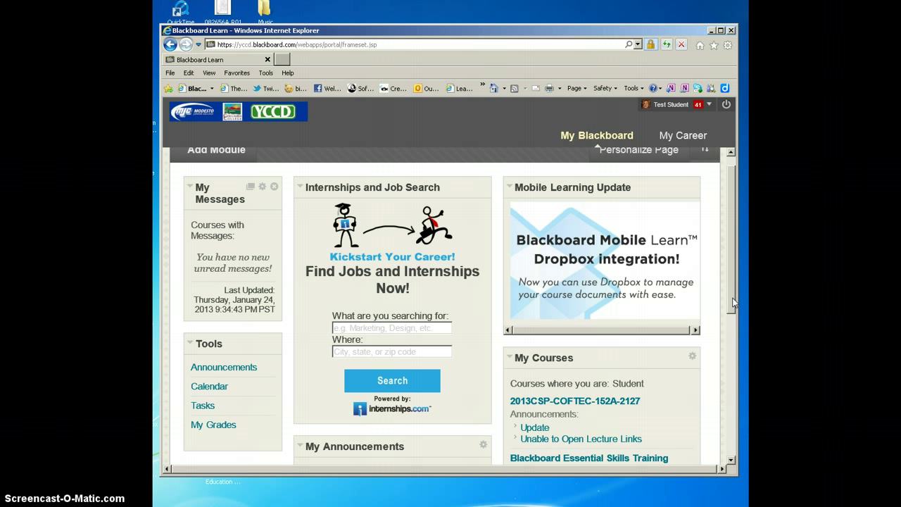
left_click_drag(732, 303, 730, 389)
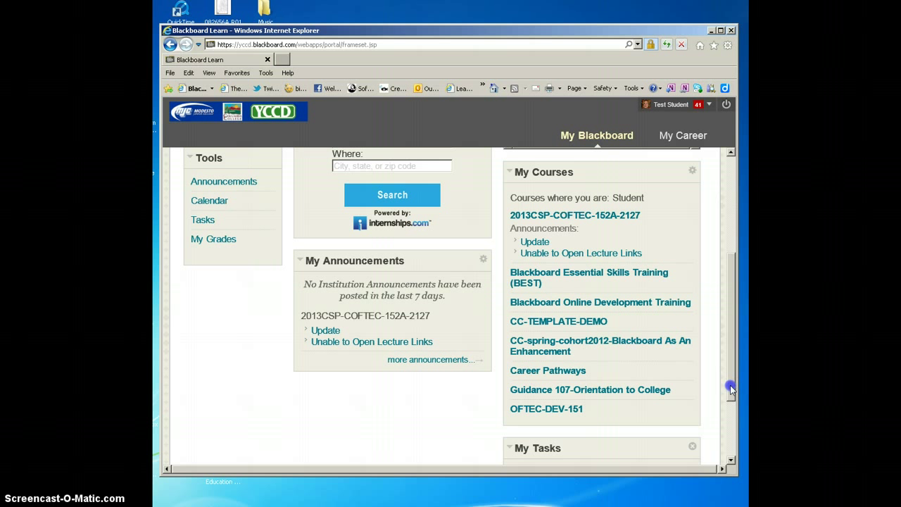
Enter the BEST training course and open its Discussion Board, which lists the Q and A Cafe forum
left_click(547, 277)
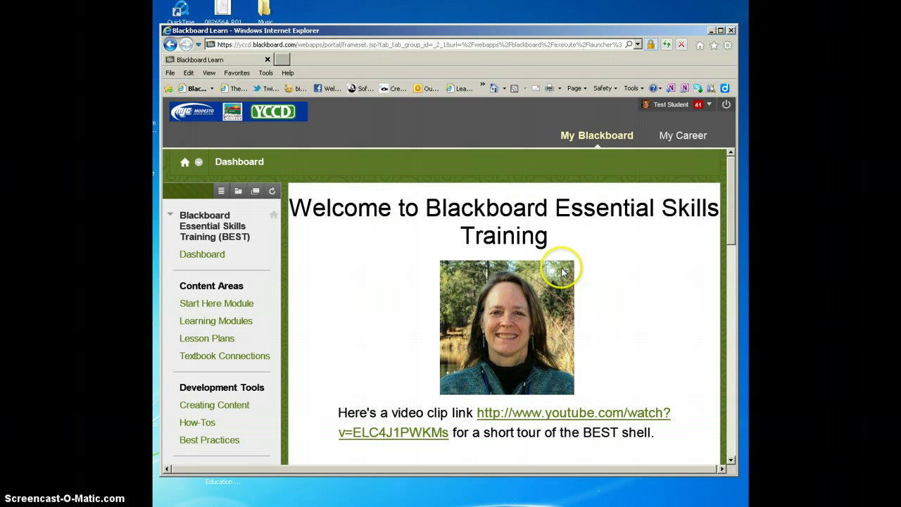
left_click_drag(732, 211, 732, 364)
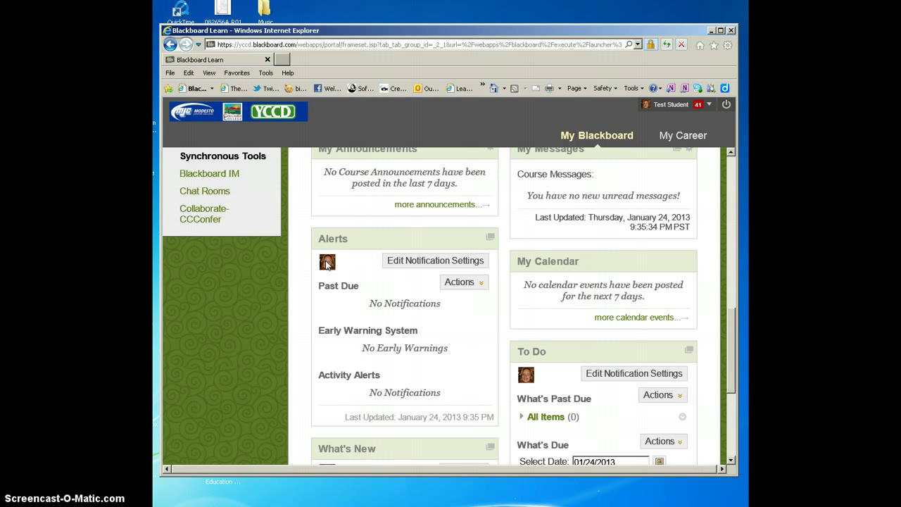
left_click(459, 281)
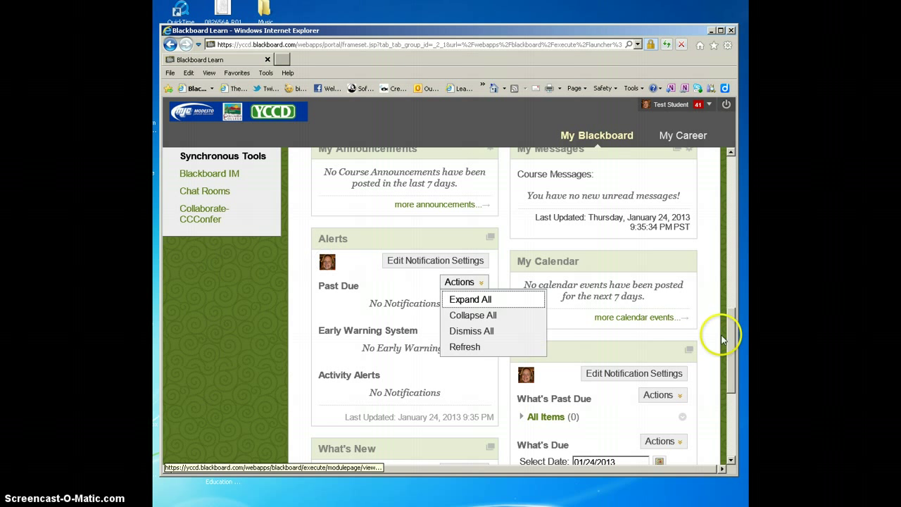
left_click(731, 334)
left_click_drag(731, 334, 731, 262)
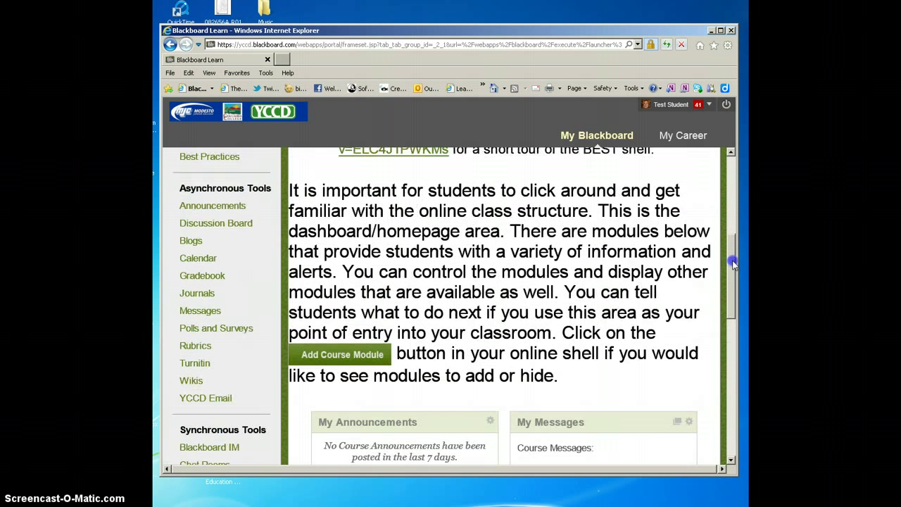
left_click(234, 224)
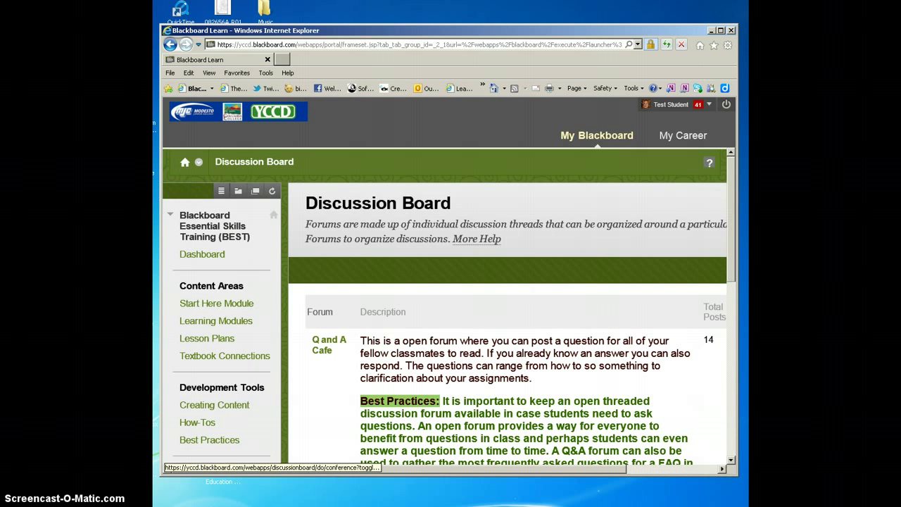
Open the Please Introduce Yourself forum and scroll its thread list
left_click(731, 202)
left_click_drag(731, 202, 732, 296)
left_click(320, 280)
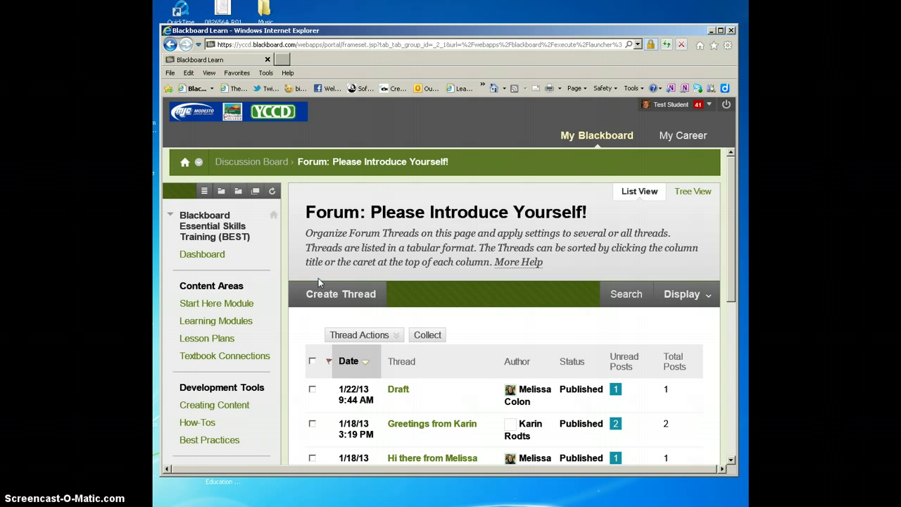
left_click_drag(732, 280, 725, 291)
View three thread authors' profile cards with their photos, then close the card
left_click(511, 256)
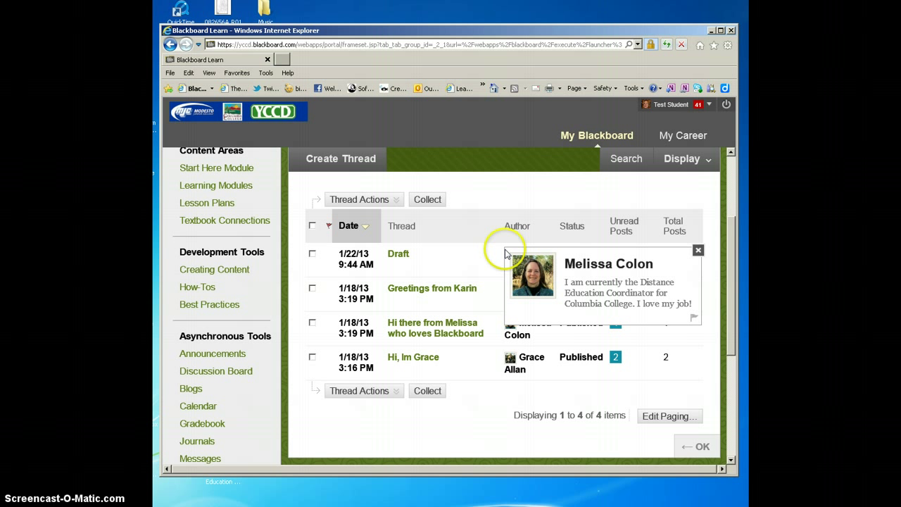
left_click(508, 360)
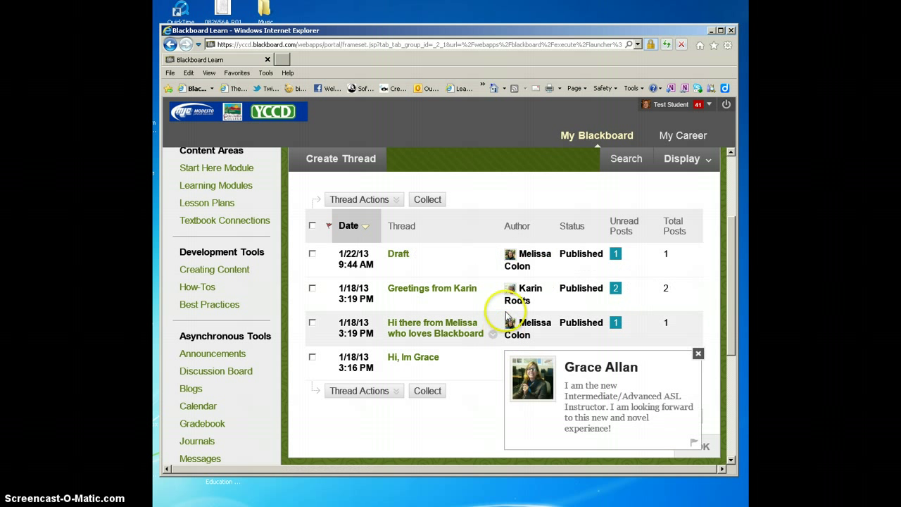
left_click(512, 292)
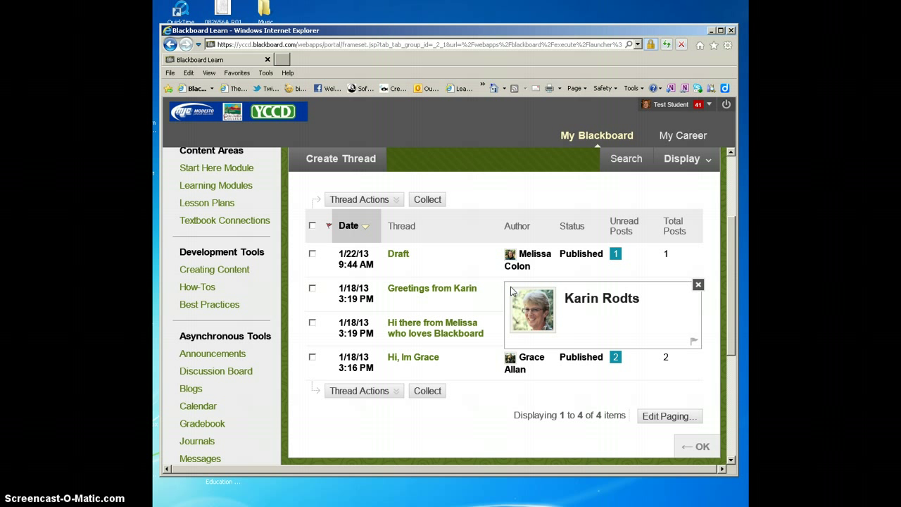
left_click(483, 256)
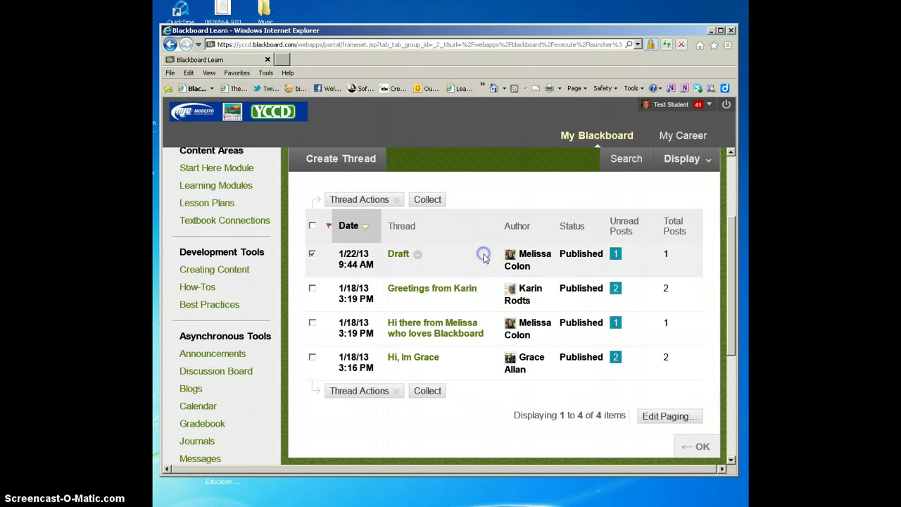